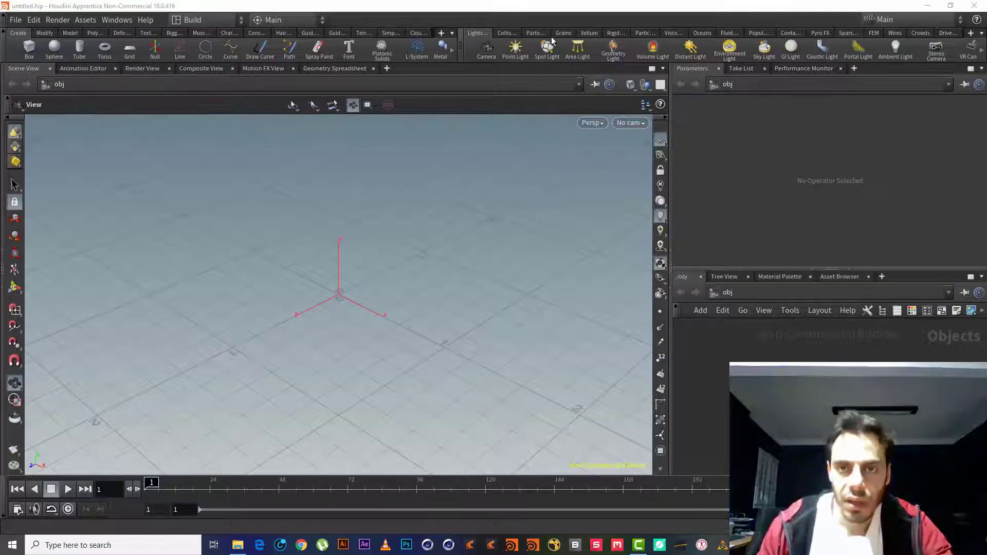
# Show the Viscous Fluids shelf tools and nudge the viewport divider left to widen the right panes
pyautogui.click(670, 33)
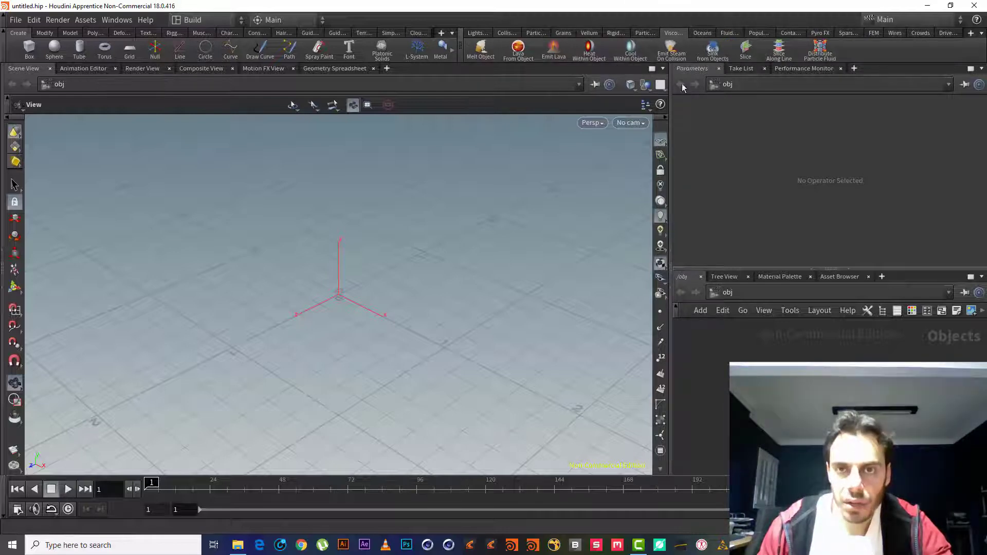
pyautogui.moveTo(672, 183); pyautogui.dragTo(649, 183)
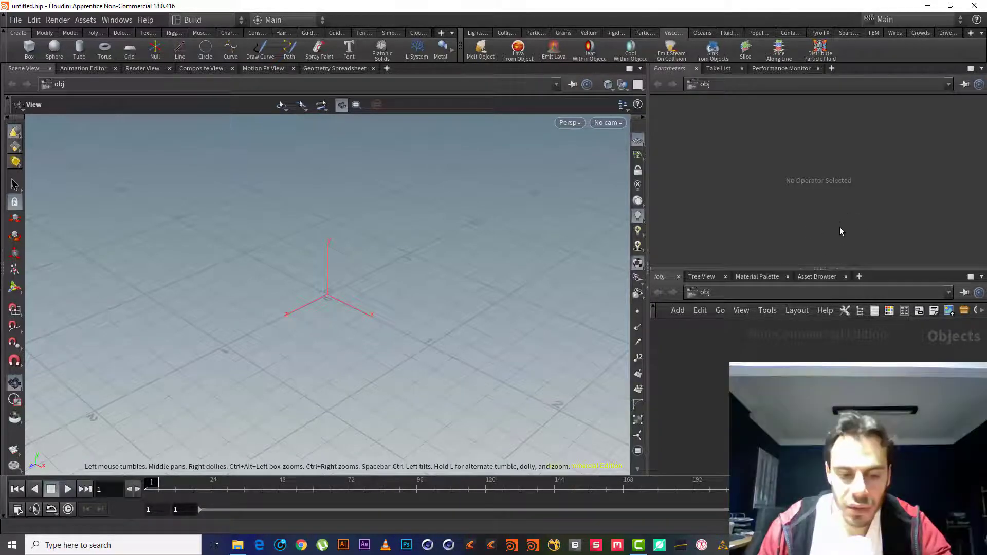
# Place the network editor left of the Parameters pane as full-height columns, then bring up the Tab menu
pyautogui.click(818, 269)
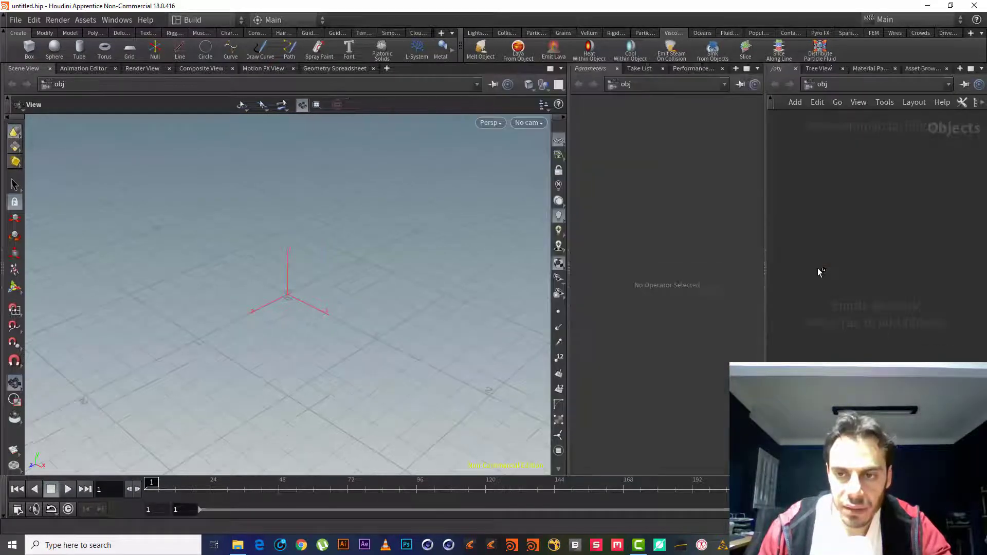
pyautogui.click(766, 270)
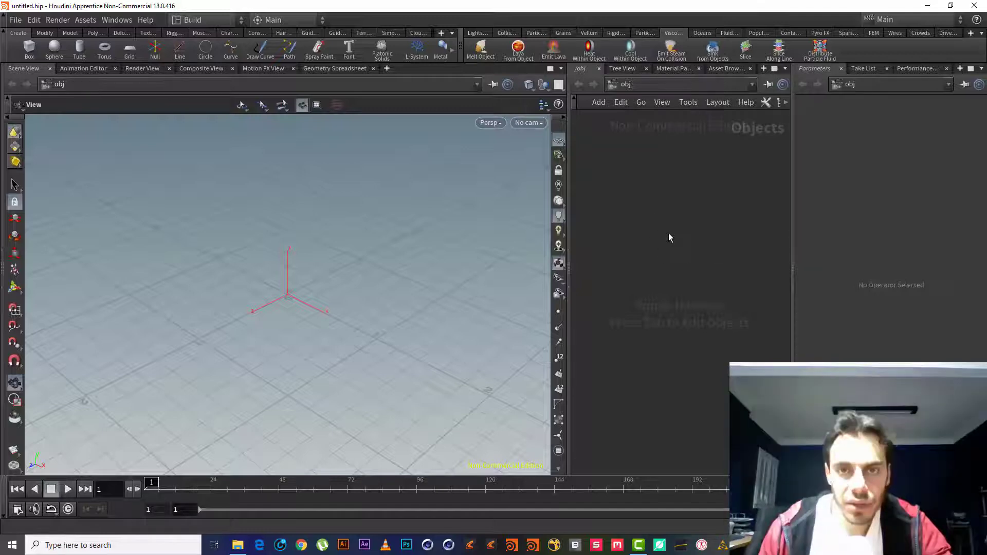
pyautogui.press('Tab')
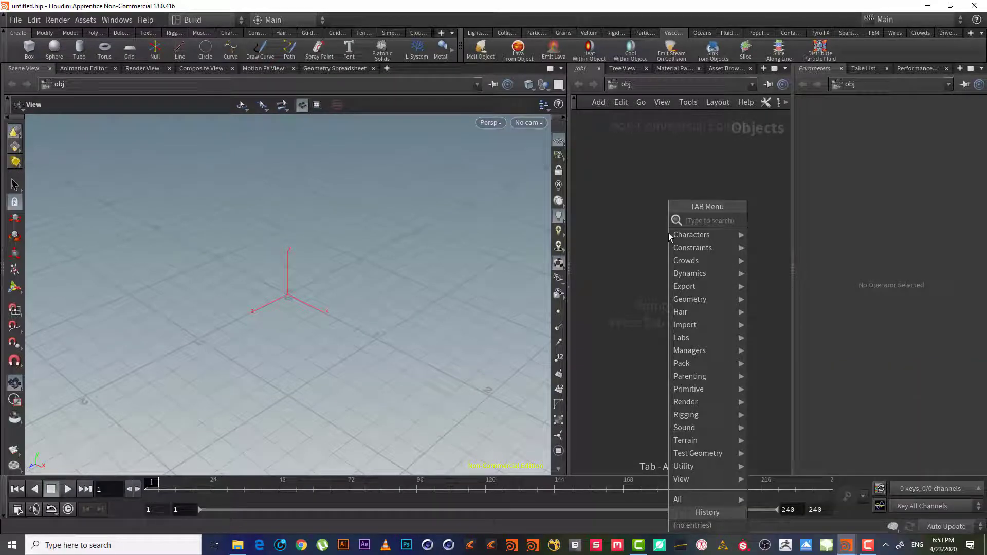
# Create a Tube object named tube1 from the Tab menu and dive inside it
pyautogui.write('tu')
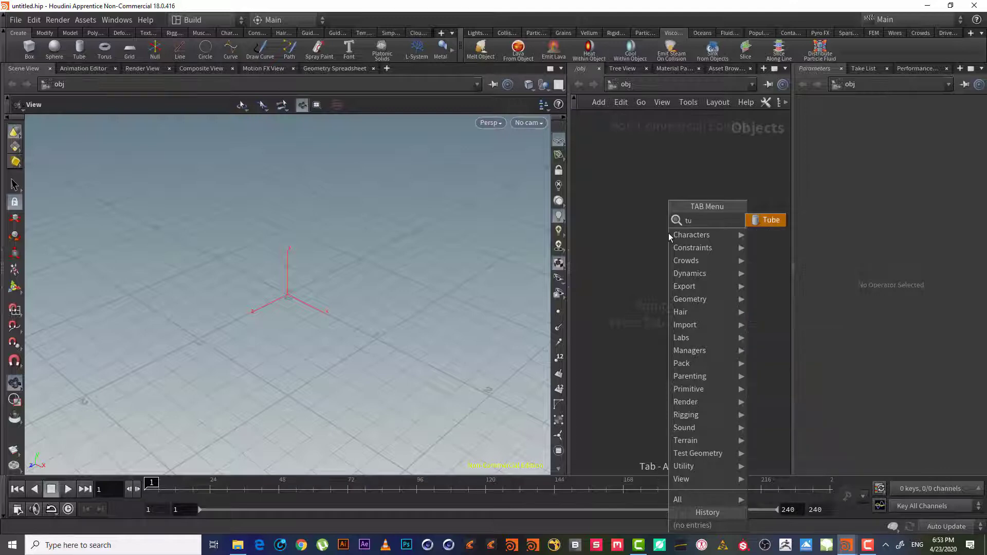
pyautogui.press('Return')
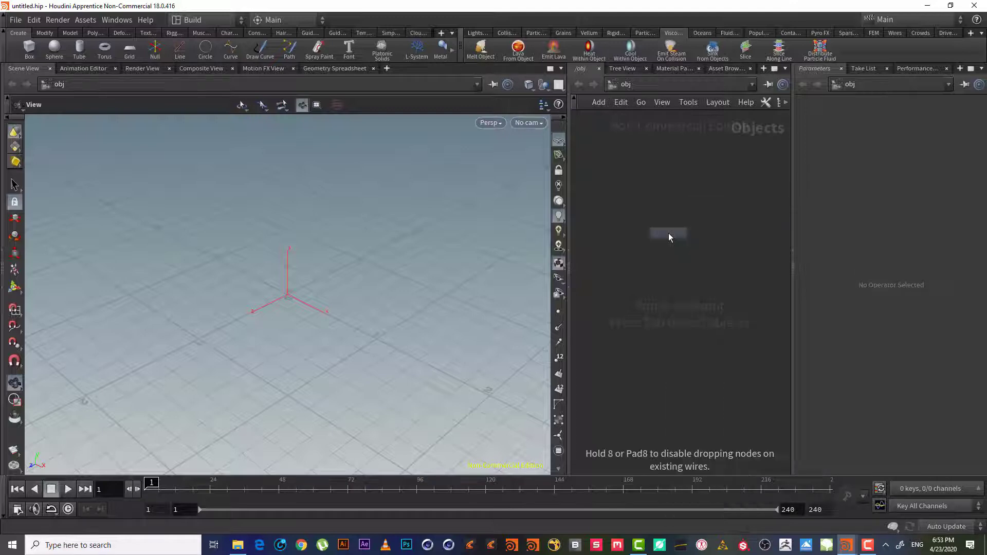
pyautogui.click(669, 234)
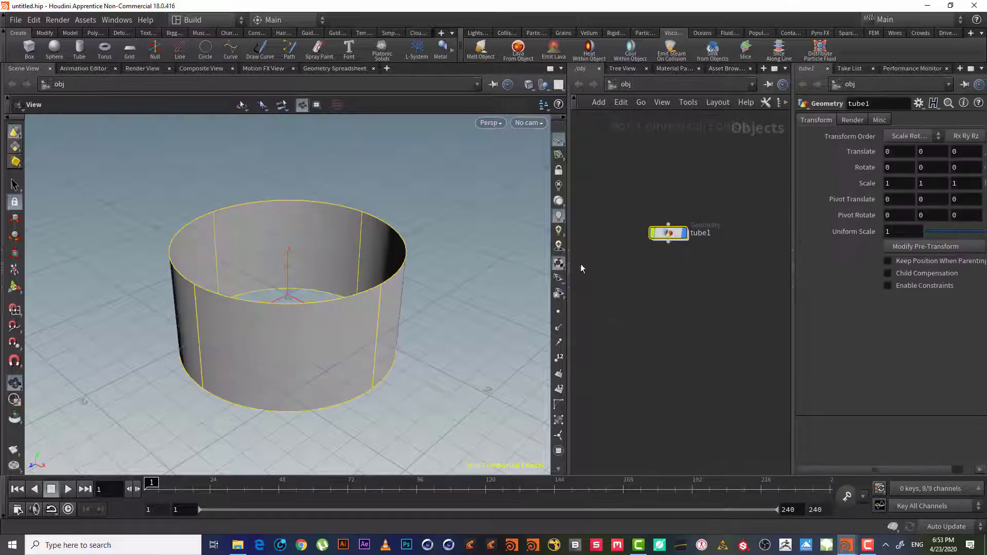
pyautogui.doubleClick(669, 233)
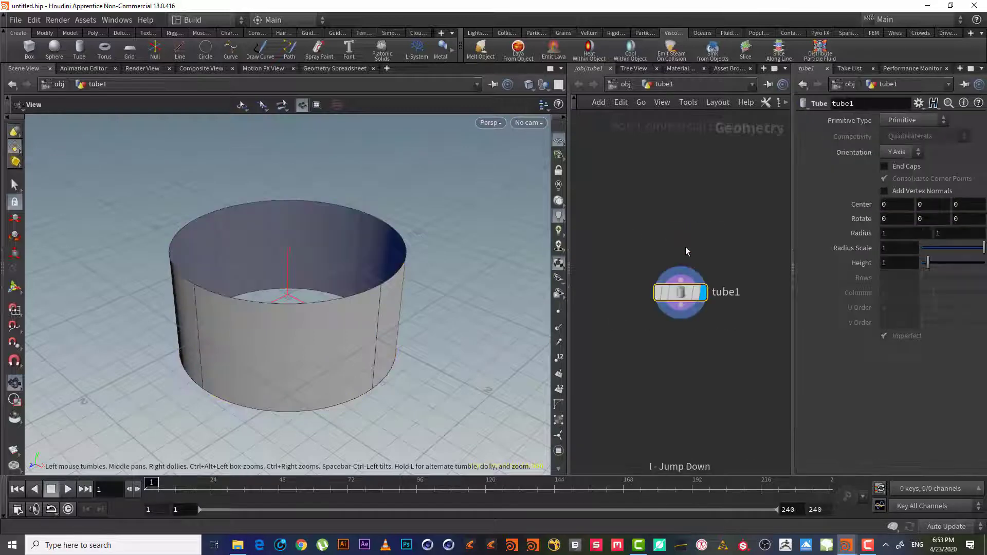
pyautogui.moveTo(311, 322); pyautogui.dragTo(275, 251)
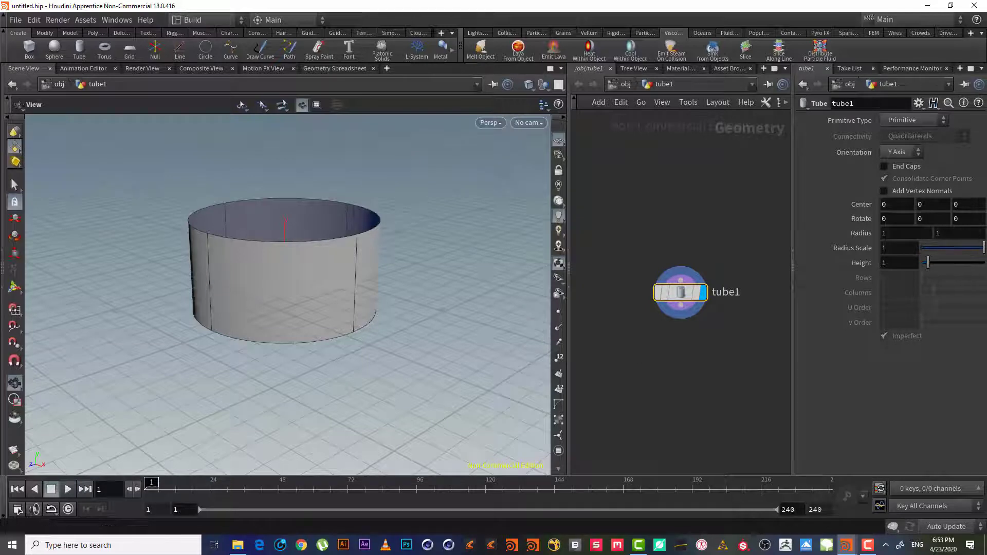
# Widen the tube by setting its Radius Scale to 2
pyautogui.moveTo(889, 248); pyautogui.dragTo(894, 226, button='middle')
pyautogui.moveTo(896, 248); pyautogui.dragTo(896, 248, button='middle')
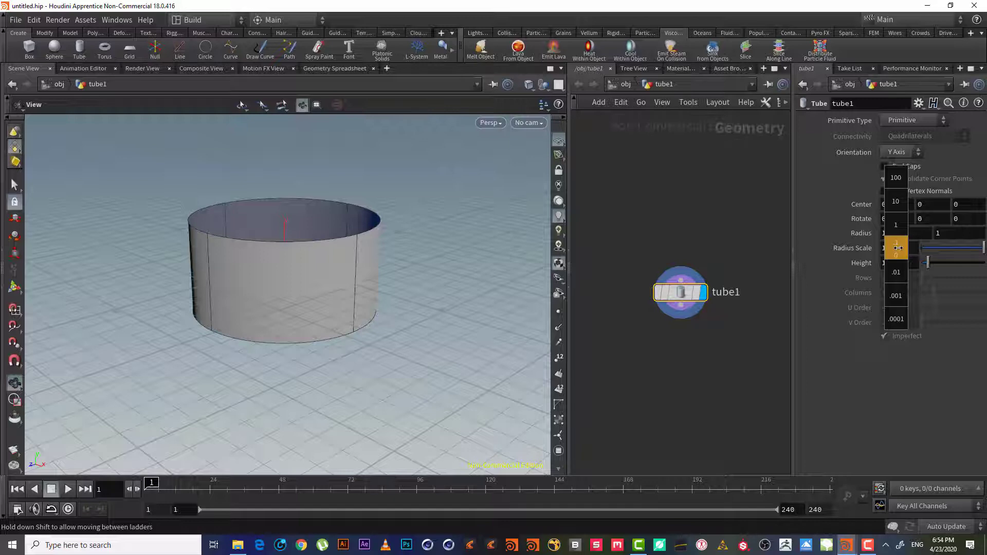
pyautogui.moveTo(902, 249); pyautogui.dragTo(888, 212, button='middle')
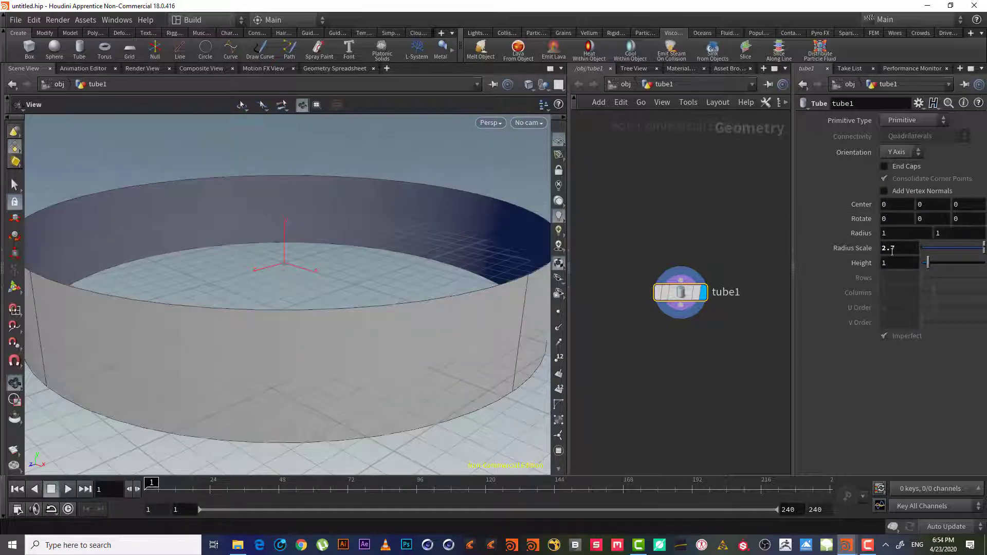
pyautogui.click(866, 250)
pyautogui.write('2')
pyautogui.press('Return')
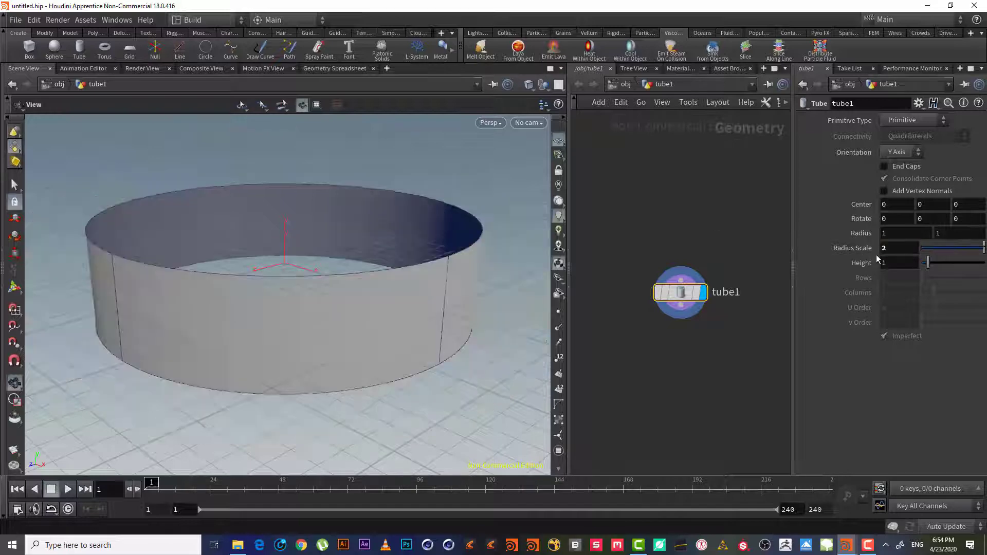
# Set the Tube's Primitive Type to Polygon with 8 Columns for an octagonal ring
pyautogui.click(900, 121)
pyautogui.click(925, 147)
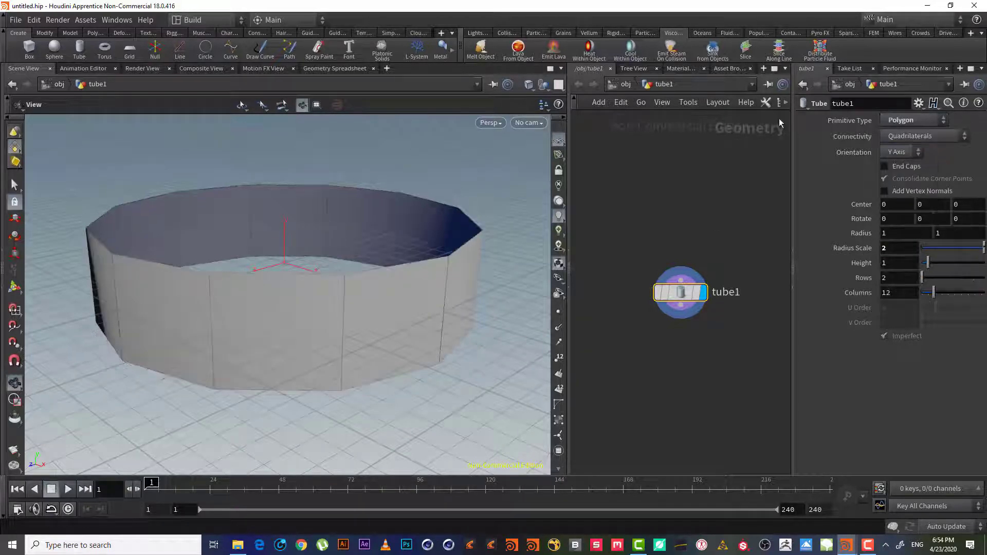
pyautogui.moveTo(413, 293); pyautogui.dragTo(314, 324)
pyautogui.moveTo(933, 292); pyautogui.dragTo(931, 300)
pyautogui.click(877, 292)
pyautogui.write('8')
pyautogui.press('Return')
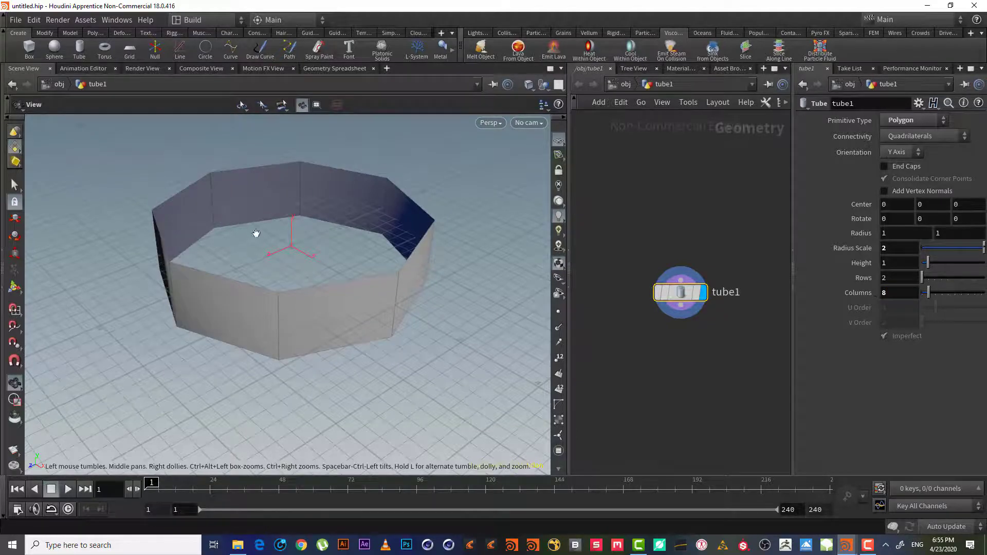
pyautogui.moveTo(258, 233); pyautogui.dragTo(265, 196)
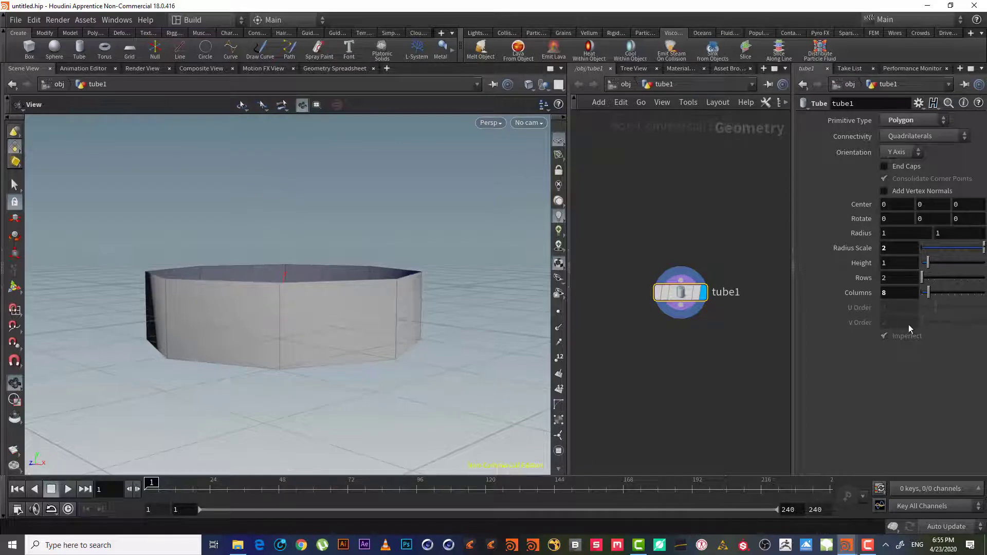
# Link Center Y to the Tube's Height as a relative reference and halve it
pyautogui.rightClick(898, 264)
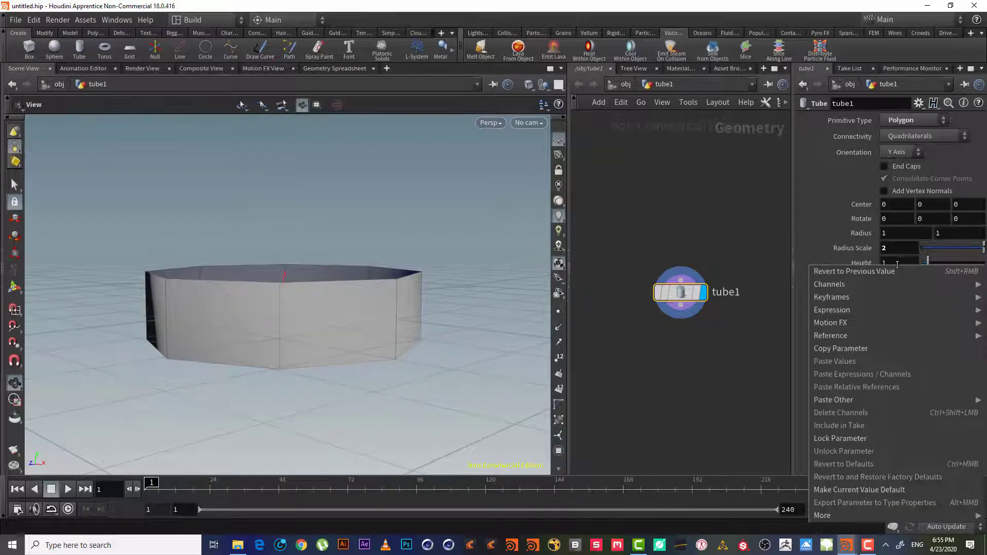
pyautogui.click(882, 348)
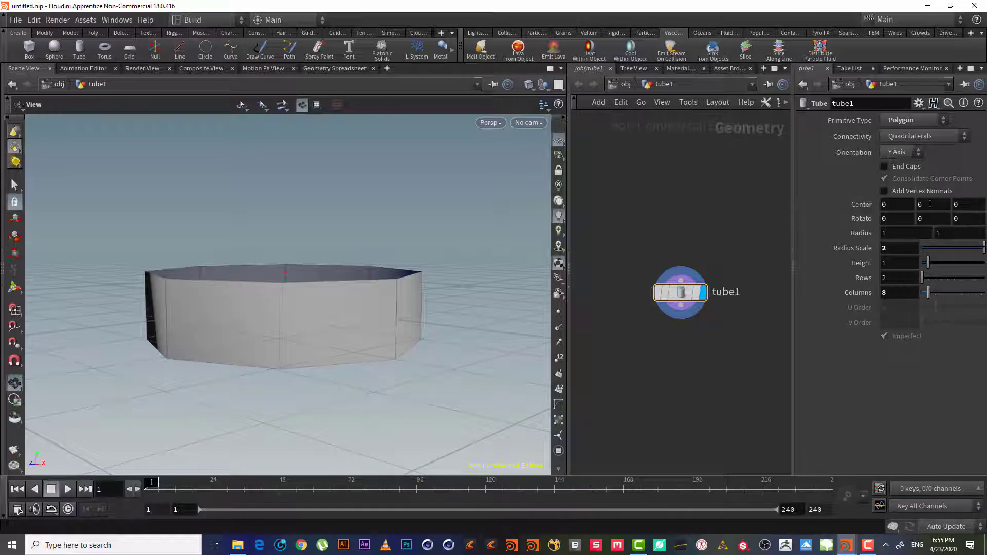
pyautogui.rightClick(930, 204)
pyautogui.press('Escape')
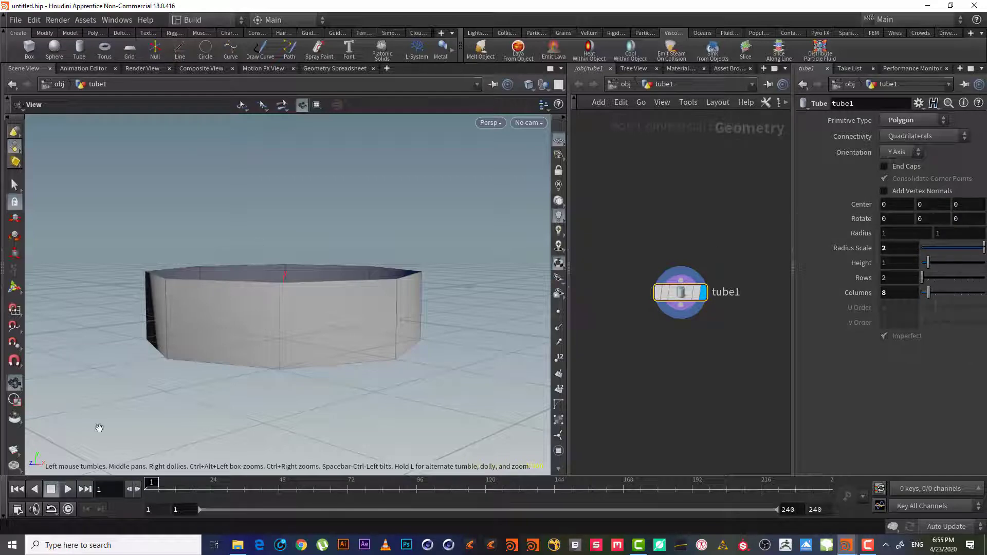
pyautogui.rightClick(937, 206)
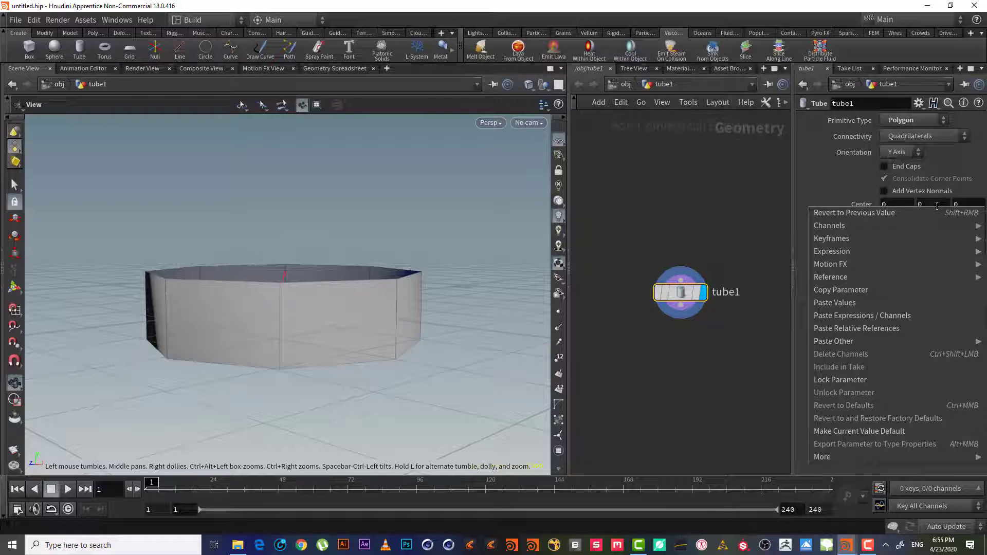
pyautogui.click(891, 329)
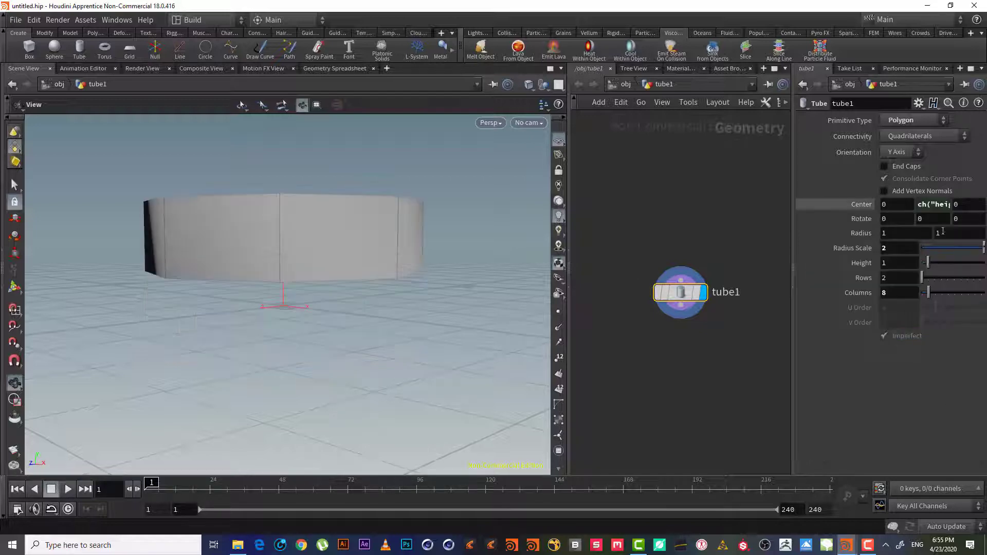
pyautogui.click(951, 200)
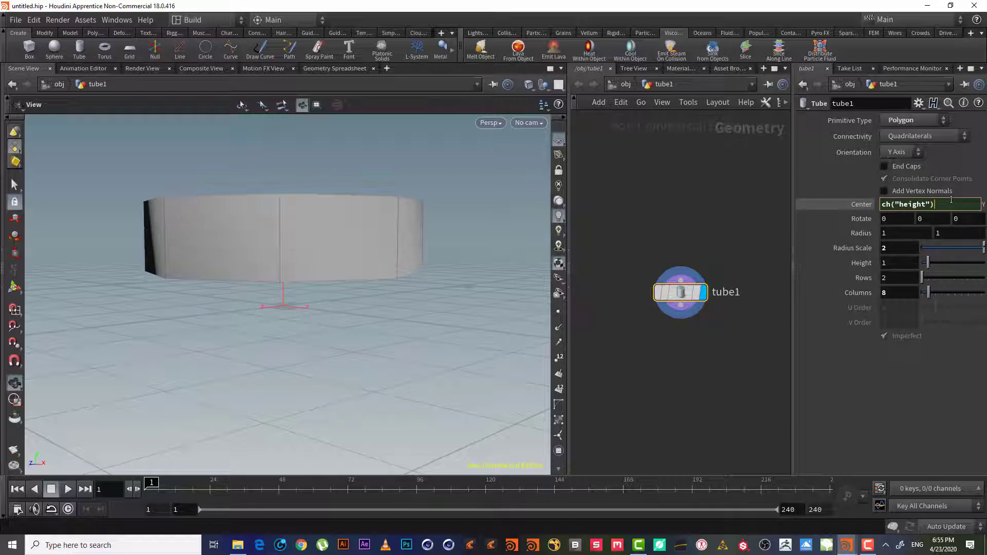
pyautogui.write('/2')
pyautogui.press('Return')
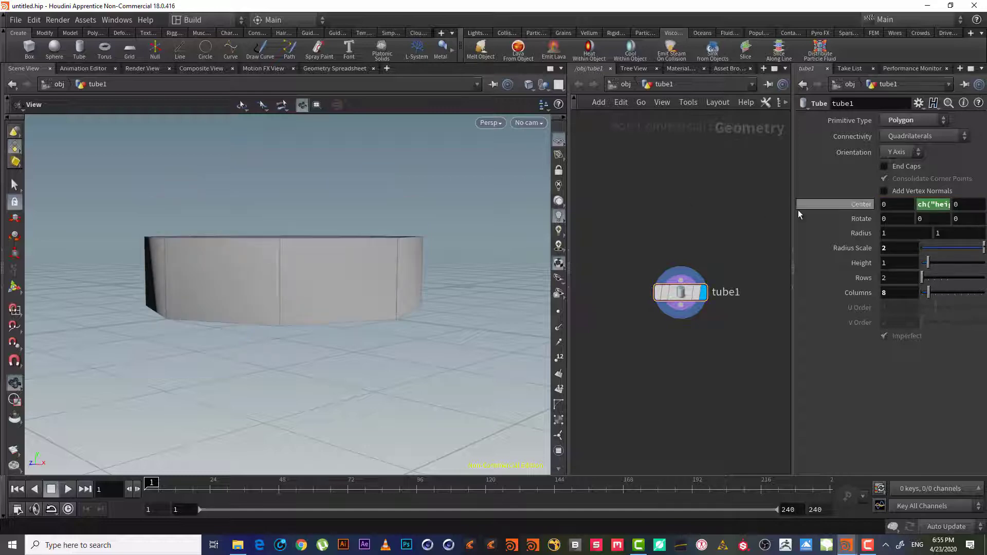
# Finalize Center Y as ch("height")*.5 and confirm it evaluates to 0.5
pyautogui.click(936, 208)
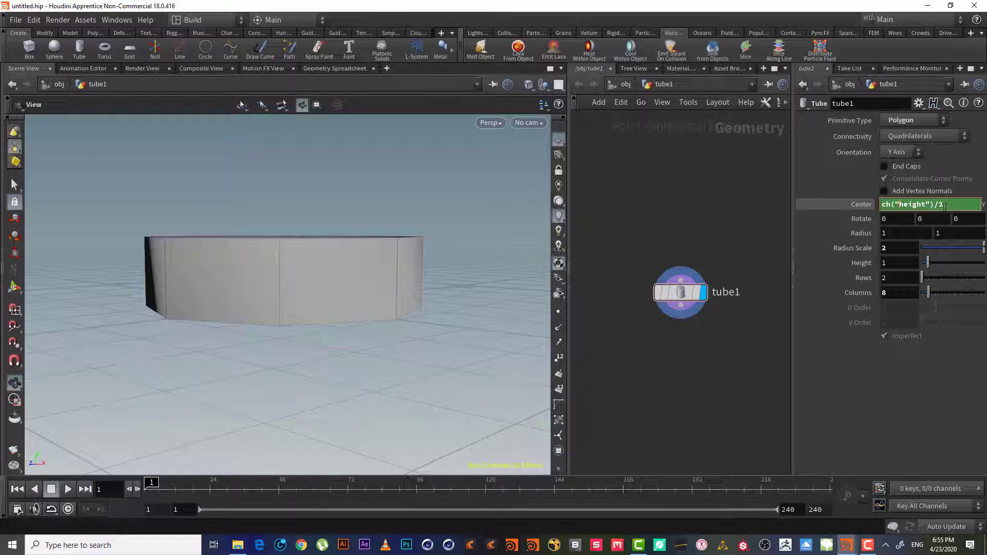
pyautogui.press('Return')
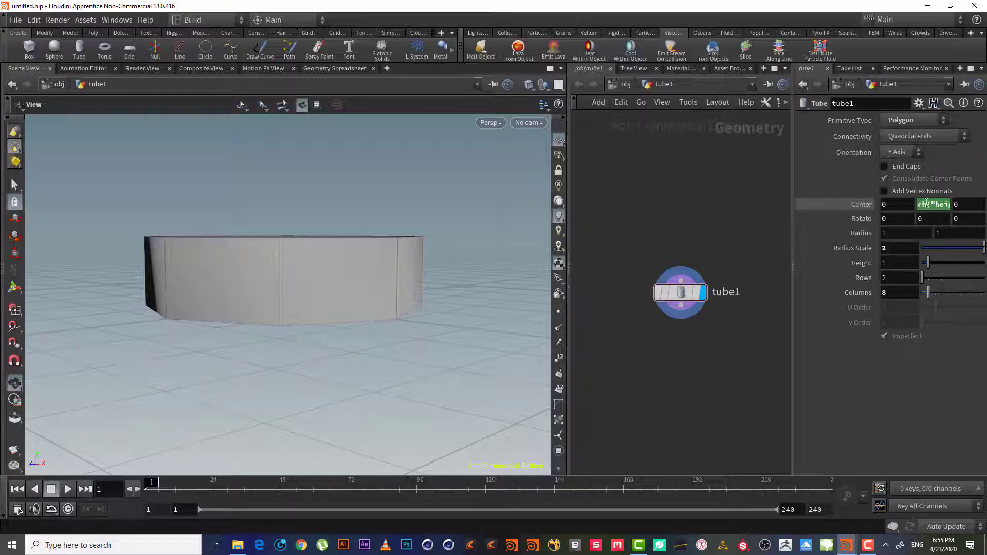
pyautogui.click(922, 203)
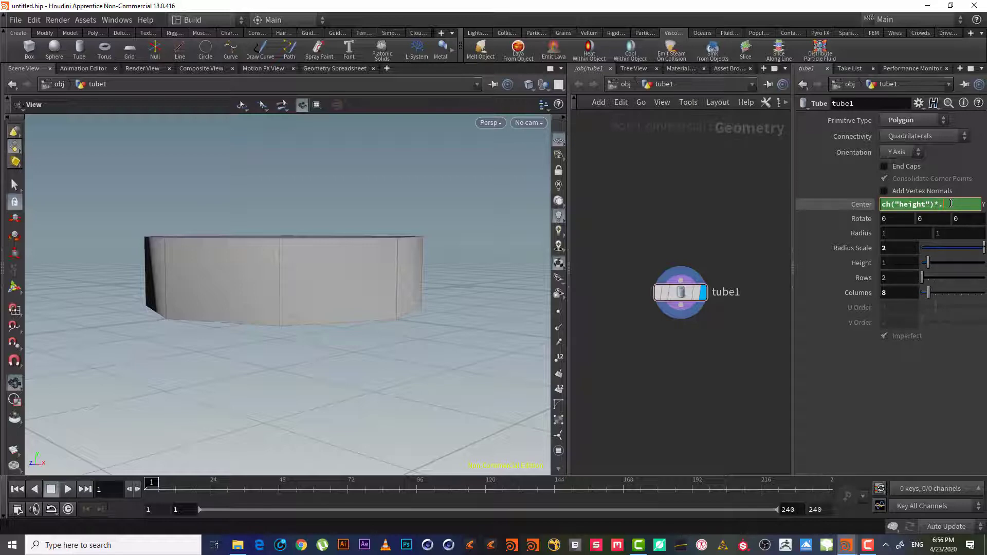
pyautogui.press('Return')
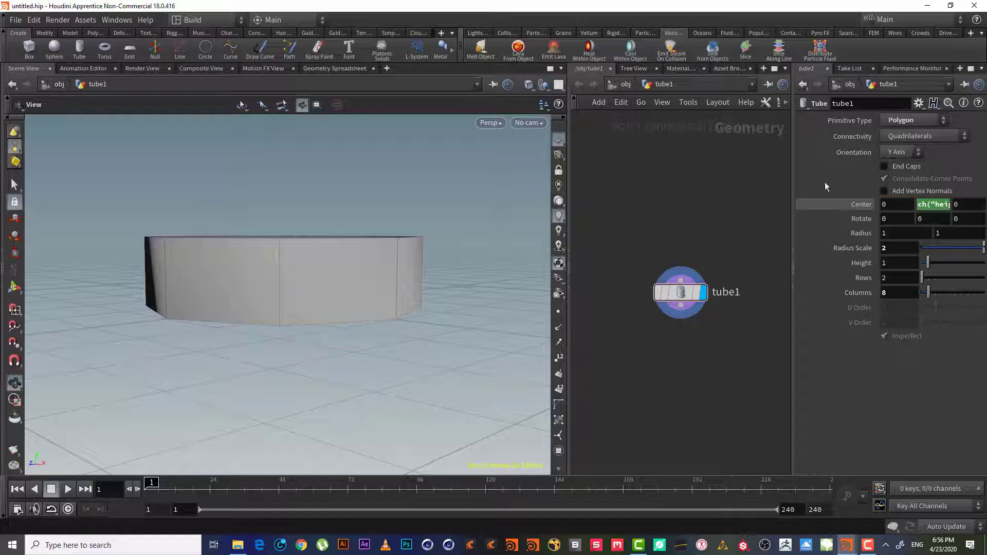
pyautogui.click(854, 204)
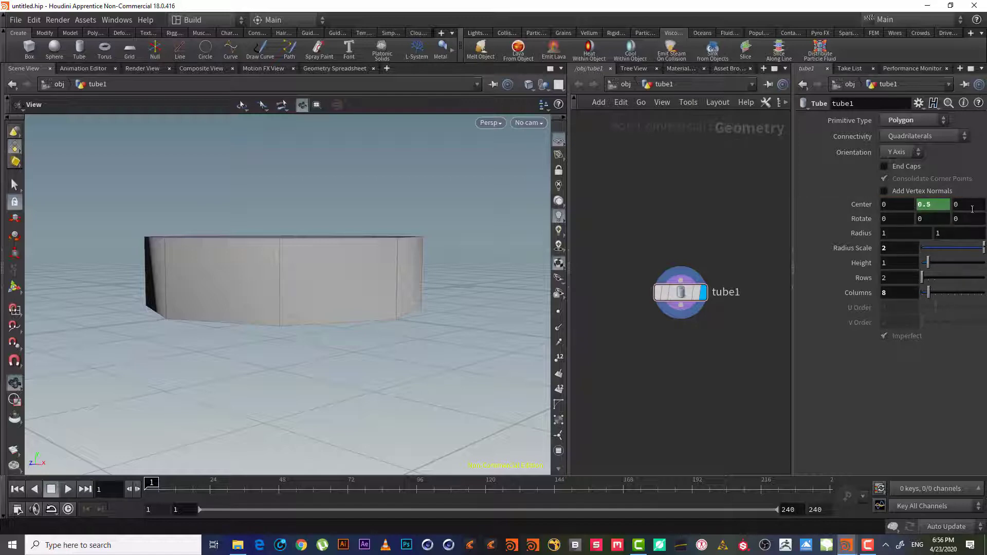
pyautogui.click(868, 204)
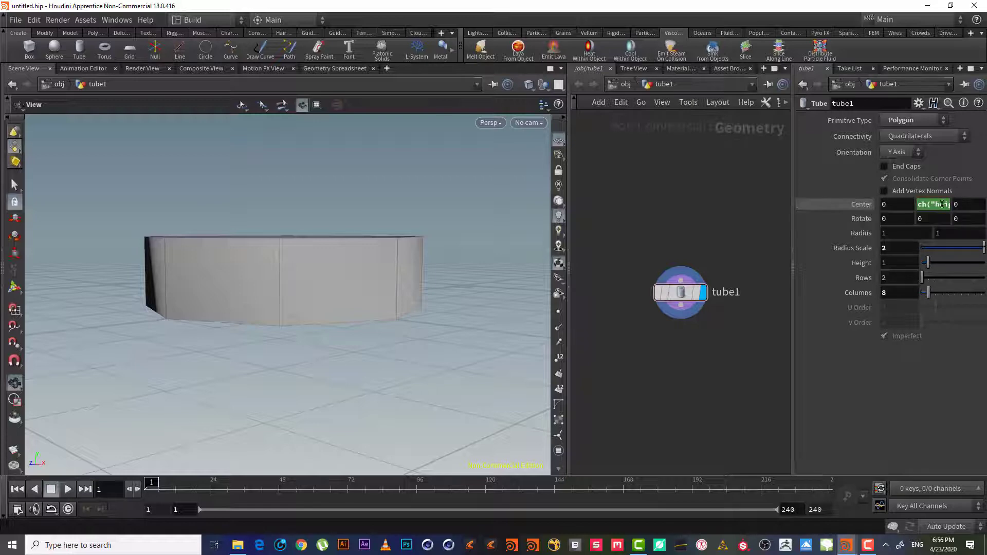
pyautogui.click(928, 203)
pyautogui.click(859, 205)
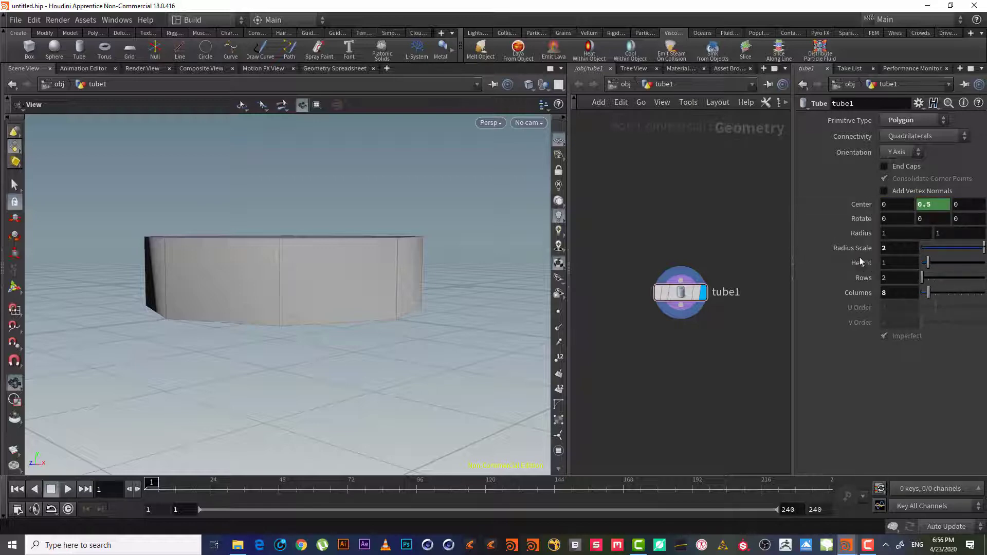
# Lower the Tube Height to 0.41, with Center Y following at 0.205
pyautogui.moveTo(189, 297); pyautogui.dragTo(284, 307)
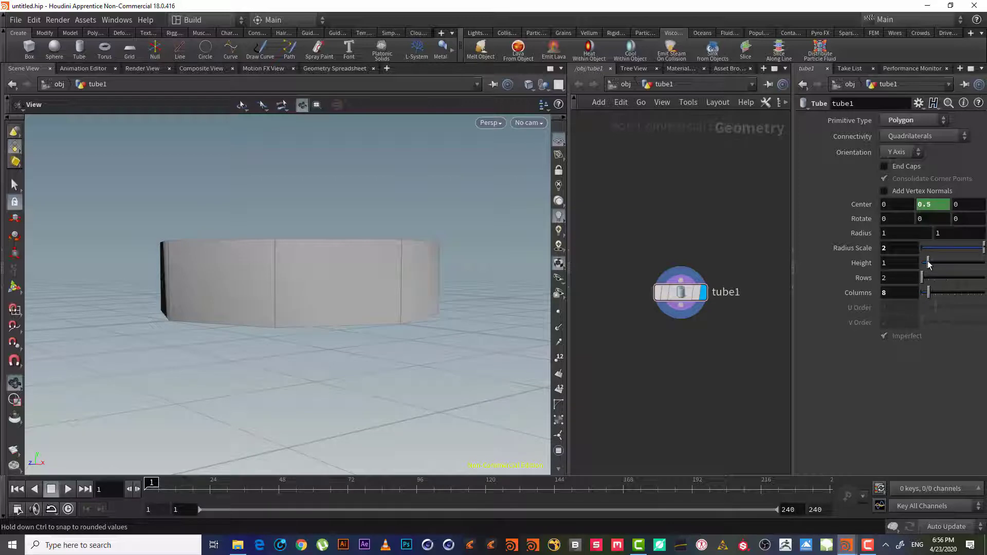
pyautogui.moveTo(928, 260); pyautogui.dragTo(925, 265)
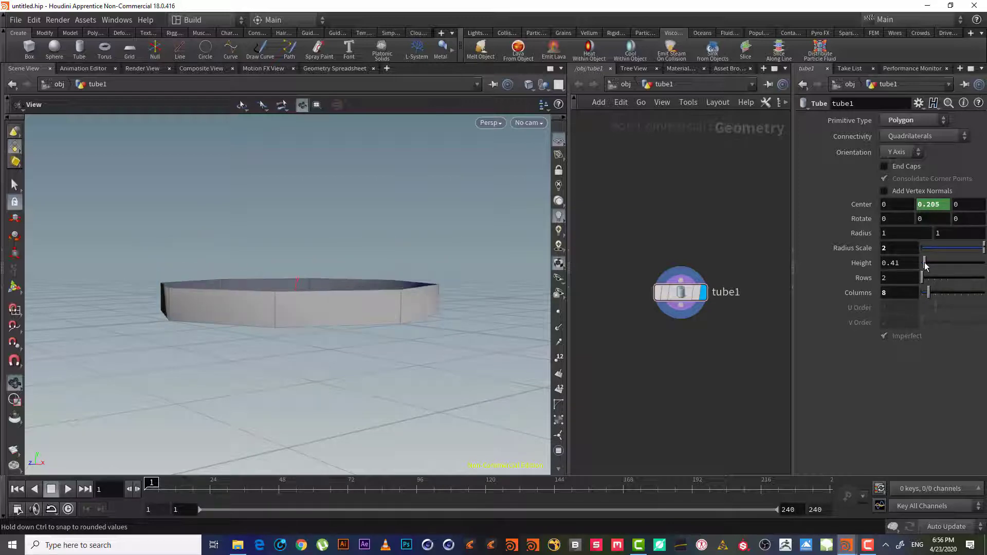
pyautogui.moveTo(286, 308); pyautogui.dragTo(286, 326)
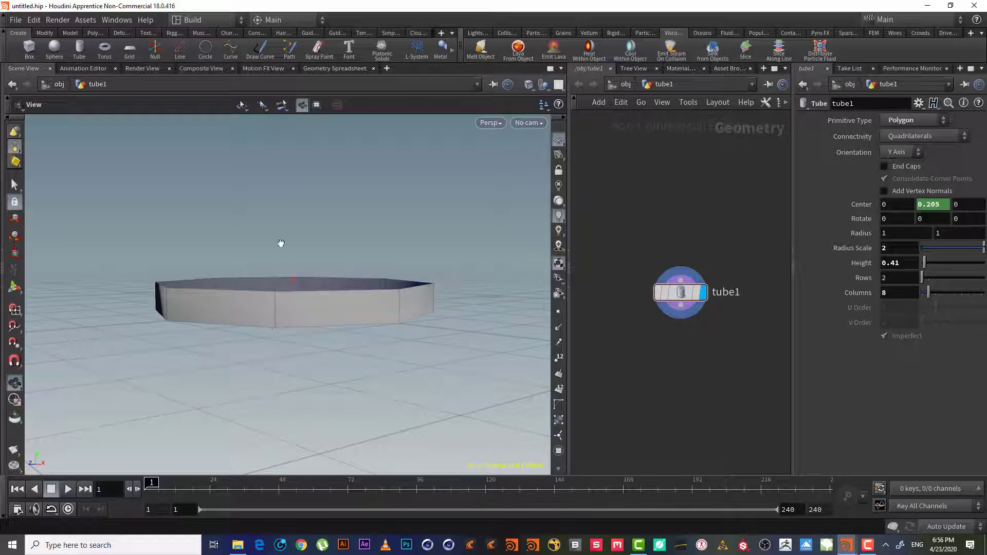
pyautogui.moveTo(309, 289); pyautogui.dragTo(305, 315)
pyautogui.moveTo(692, 341); pyautogui.dragTo(677, 282, button='middle')
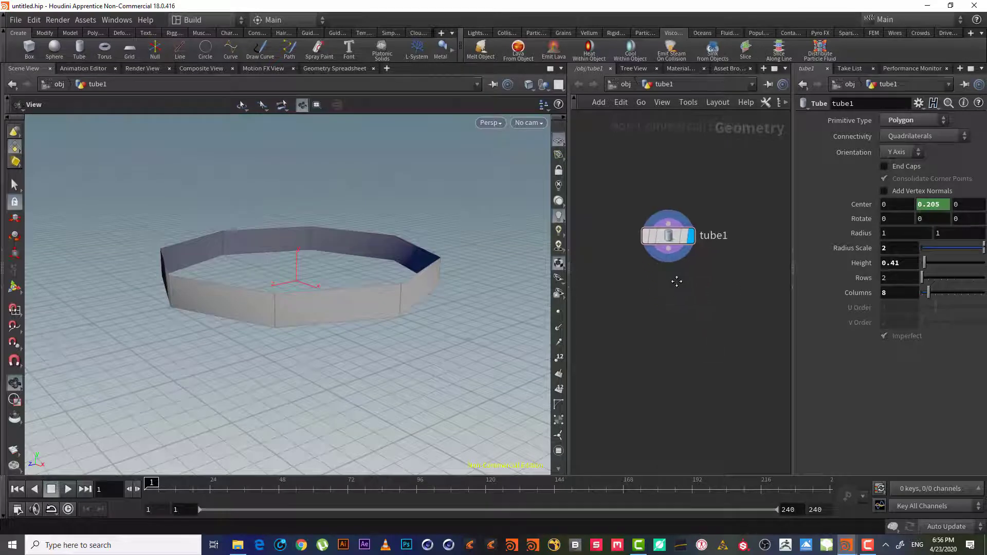
# Turn on End Caps to close the tube into a solid octagonal slab
pyautogui.click(904, 166)
pyautogui.moveTo(242, 273); pyautogui.dragTo(316, 240)
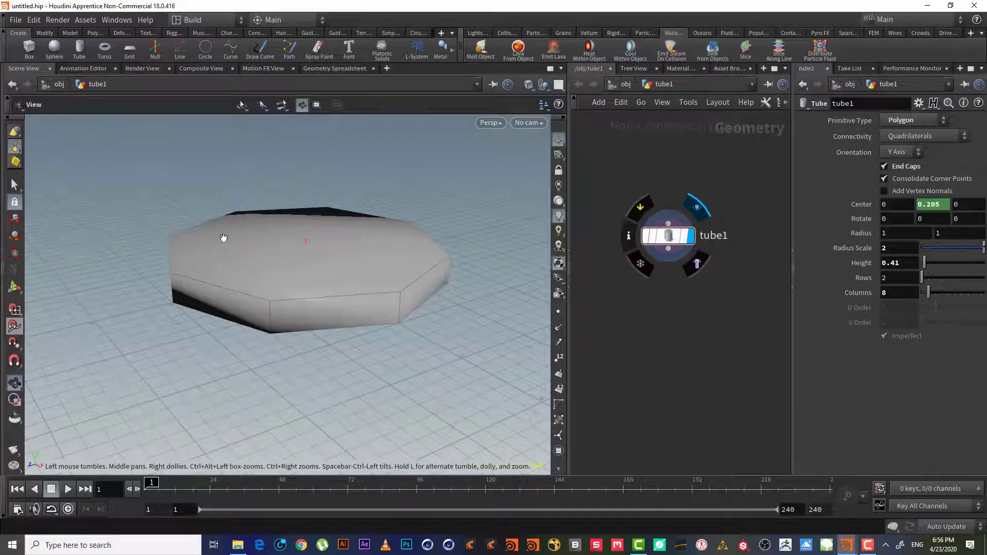
pyautogui.moveTo(279, 264); pyautogui.dragTo(297, 220)
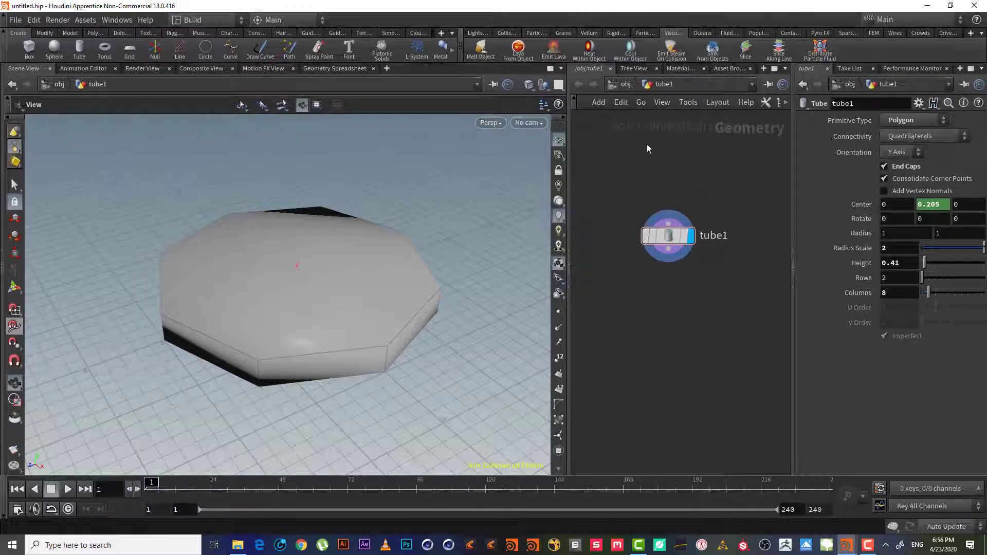
# Return to object level, stepping into and out of tube1 with I and U
pyautogui.click(624, 84)
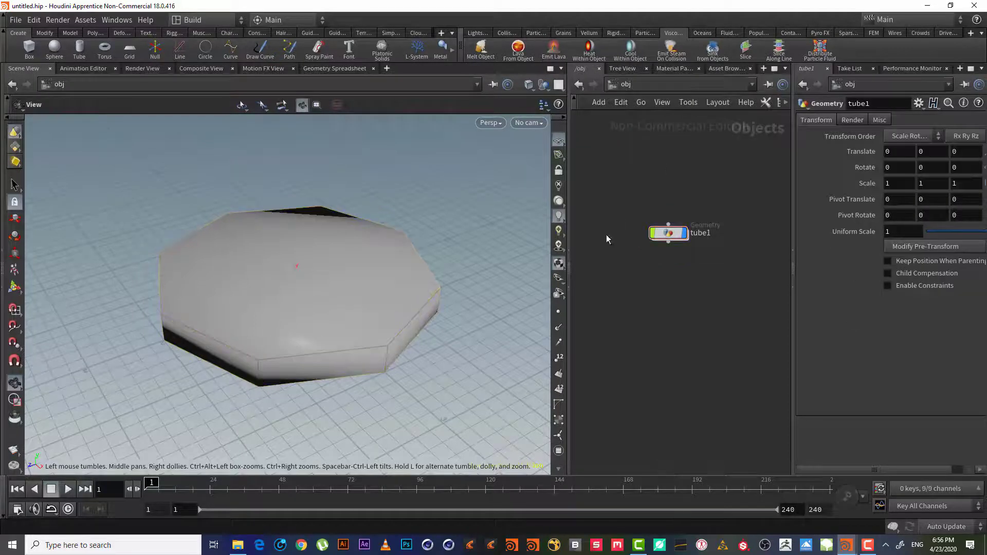
pyautogui.moveTo(677, 208); pyautogui.dragTo(689, 212, button='middle')
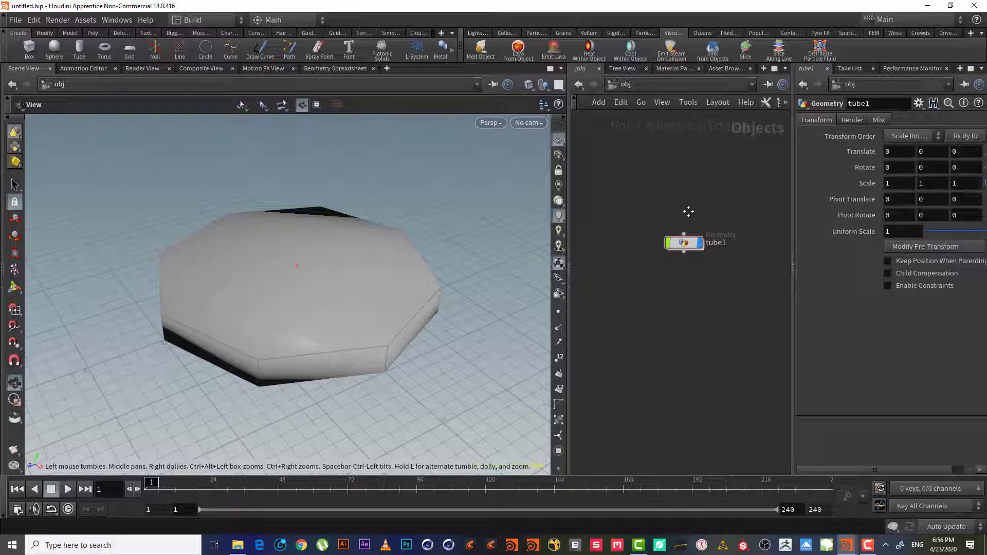
pyautogui.click(671, 249)
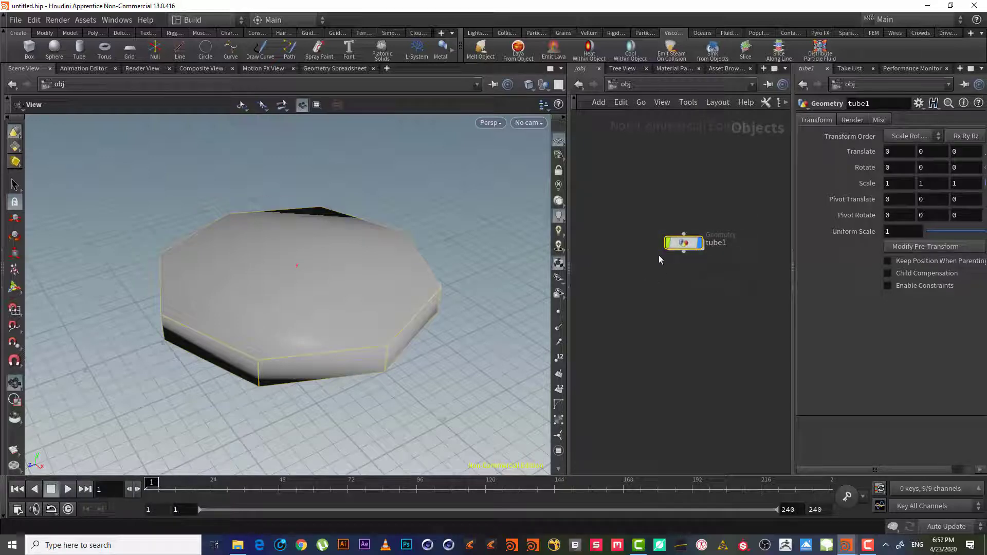
pyautogui.moveTo(684, 245)
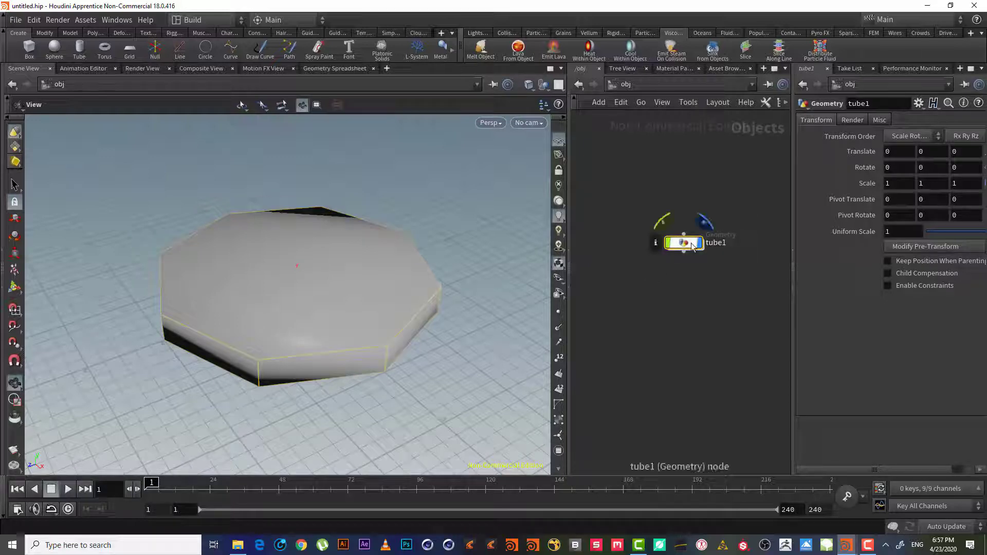
pyautogui.press('i')
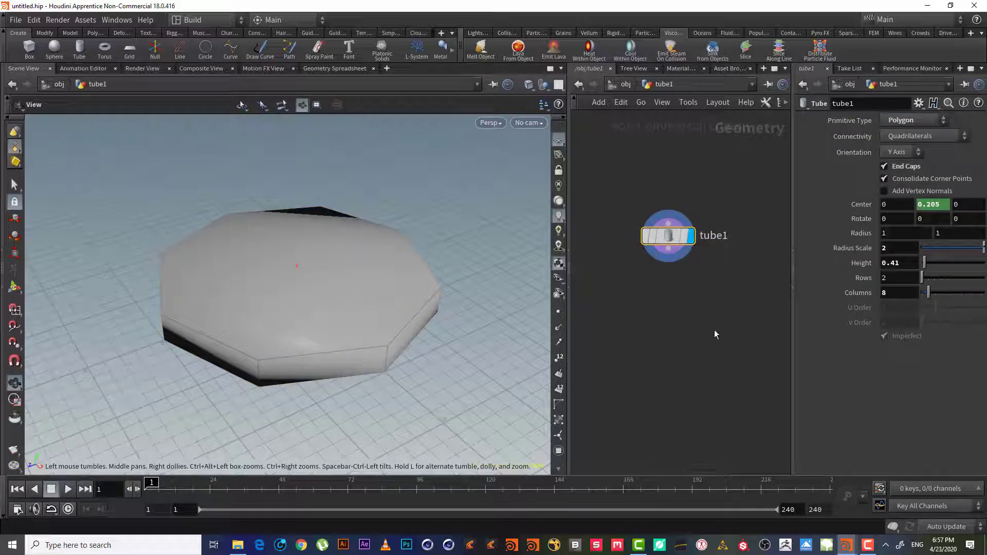
pyautogui.press('u')
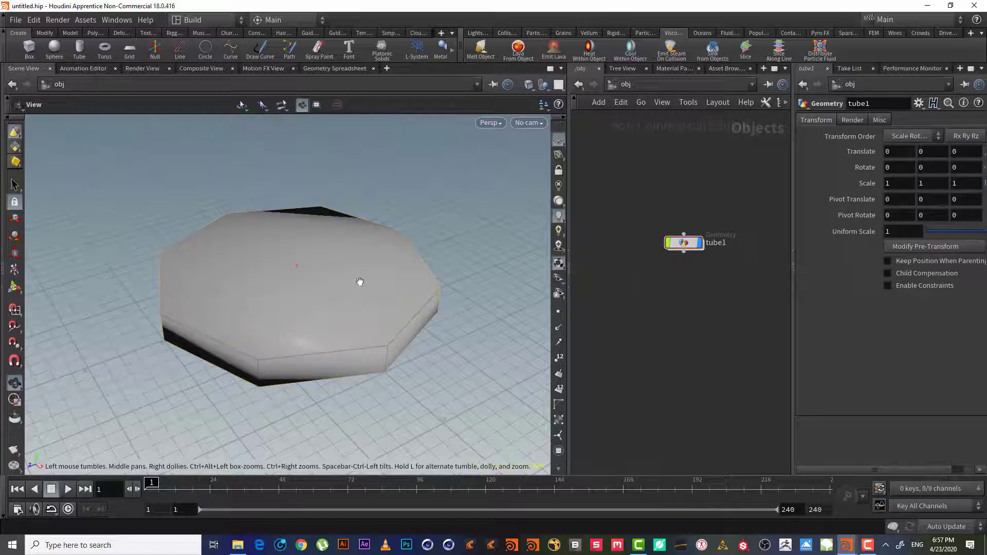
pyautogui.moveTo(352, 275); pyautogui.dragTo(366, 239)
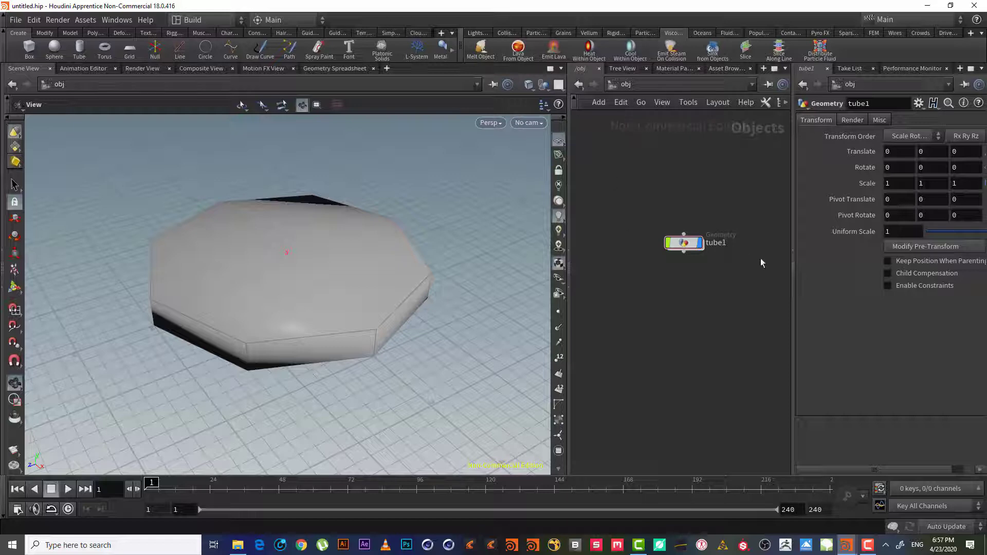
pyautogui.moveTo(739, 274); pyautogui.dragTo(620, 198)
pyautogui.moveTo(724, 360); pyautogui.dragTo(625, 350)
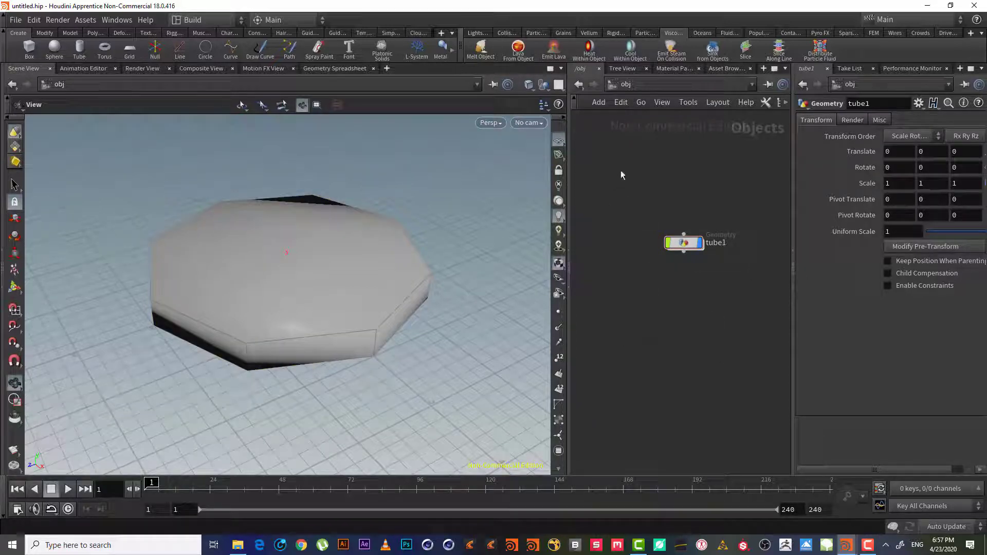
# Convert the capped tube1 into lava with the Volcano shelf's Lava From Object
pyautogui.click(519, 50)
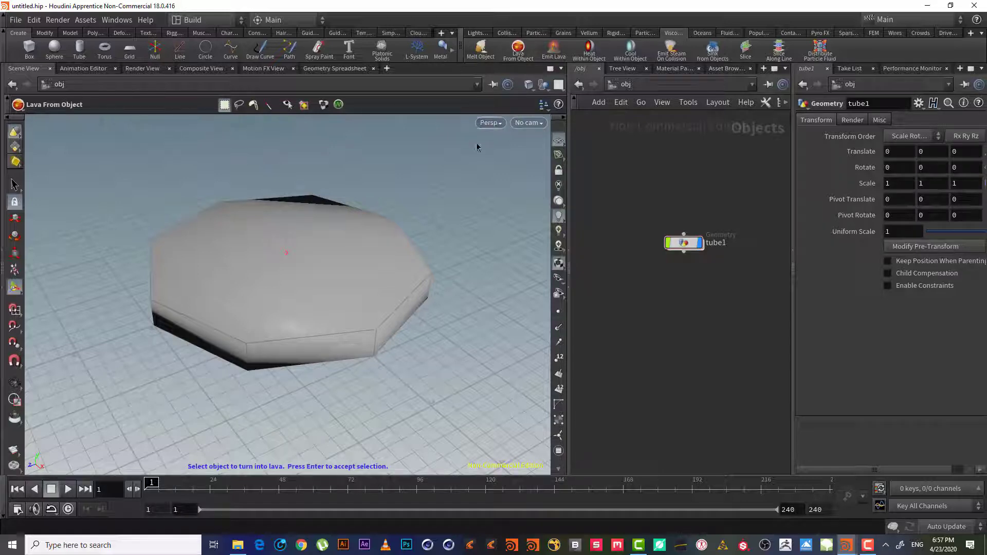
pyautogui.click(321, 280)
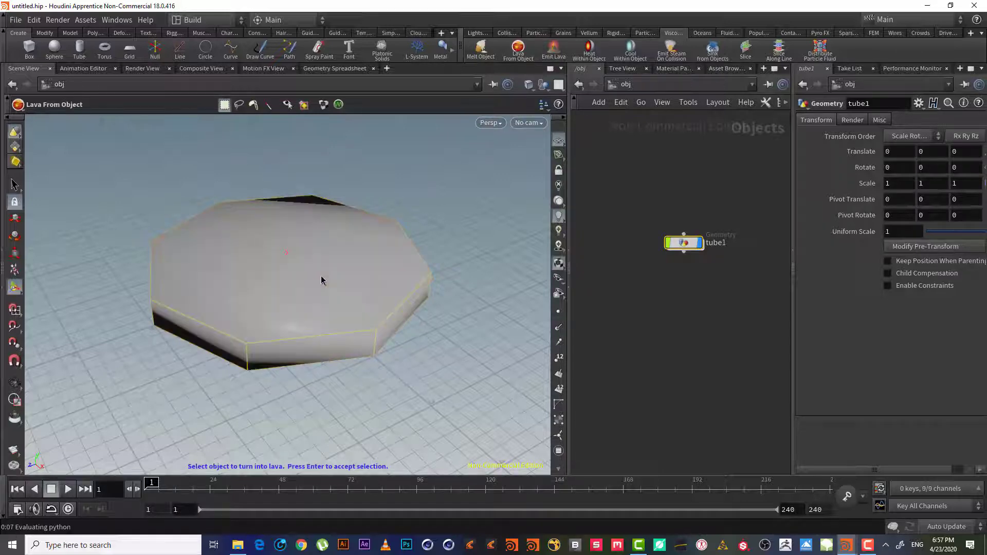
pyautogui.press('Return')
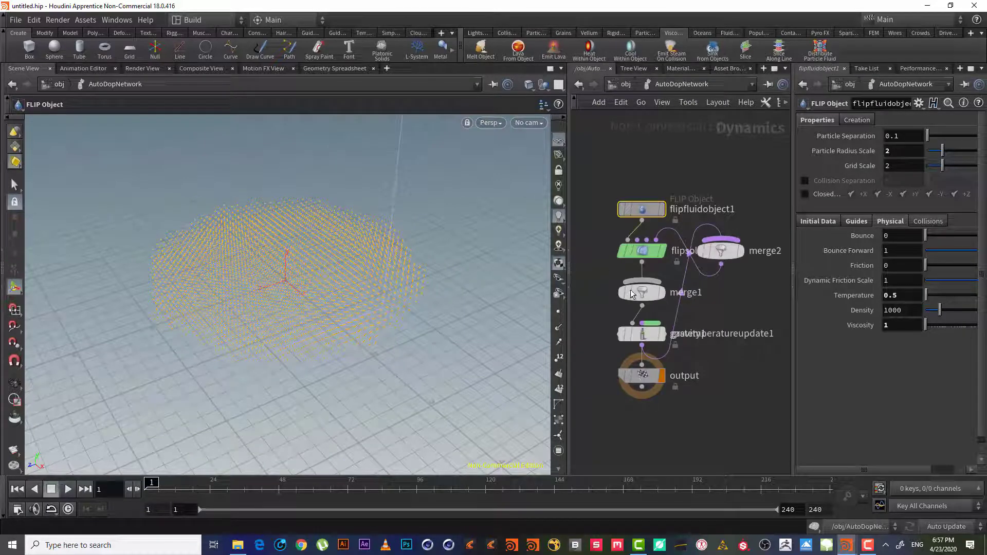
# Add a Merge node to AutoDopNetwork and tidy the nodes into a column with L
pyautogui.moveTo(729, 313); pyautogui.dragTo(708, 303, button='middle')
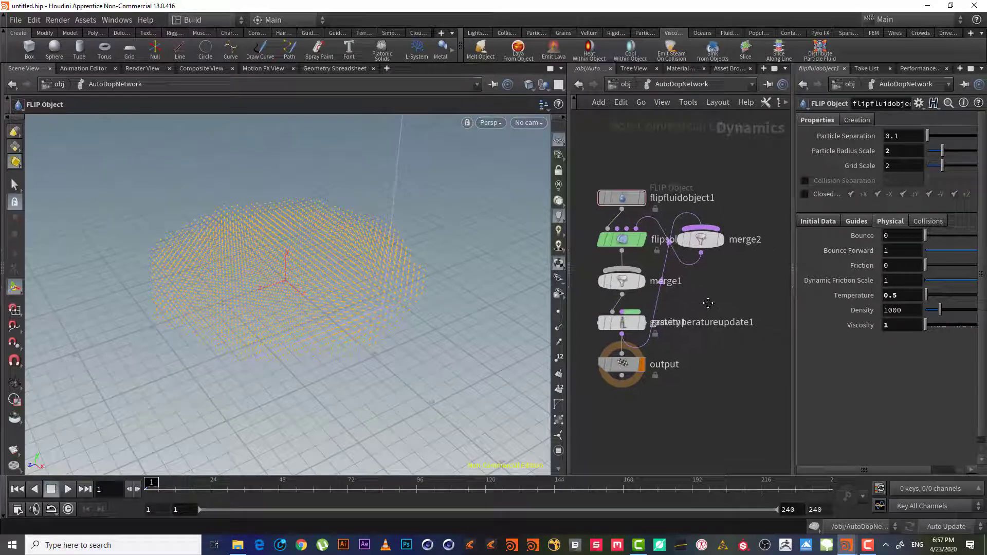
pyautogui.press('Tab')
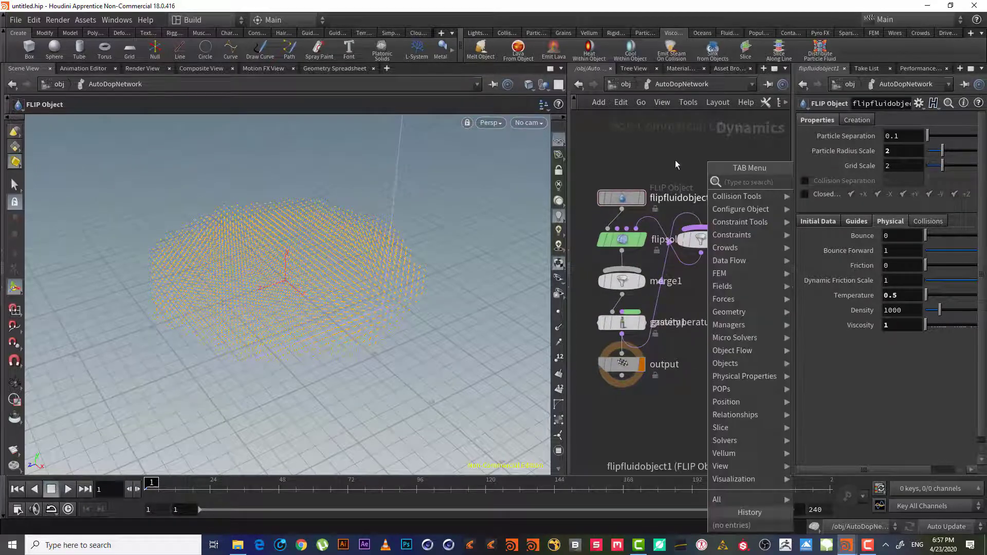
pyautogui.write('merge')
pyautogui.press('Return')
pyautogui.scroll(-3, 698, 178)
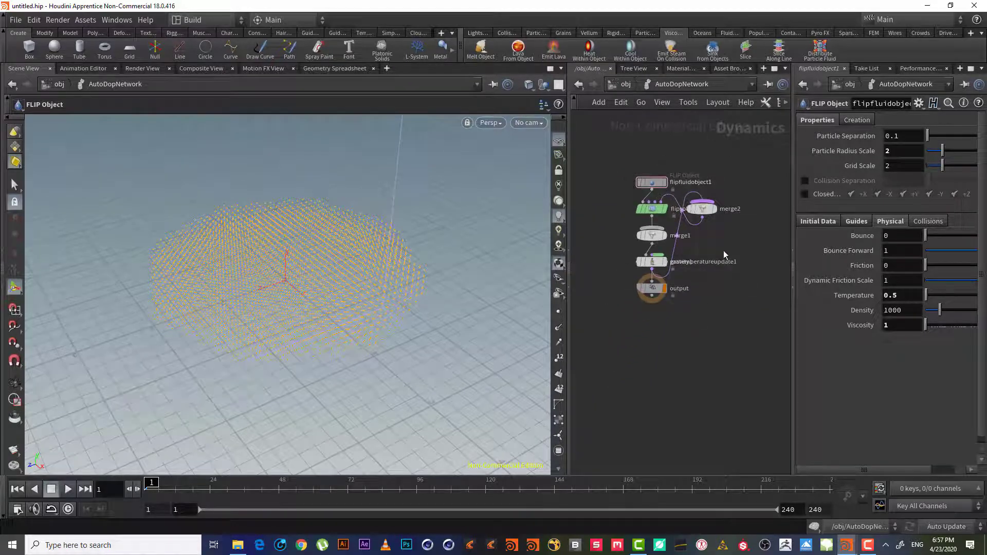
pyautogui.moveTo(707, 213); pyautogui.dragTo(723, 233)
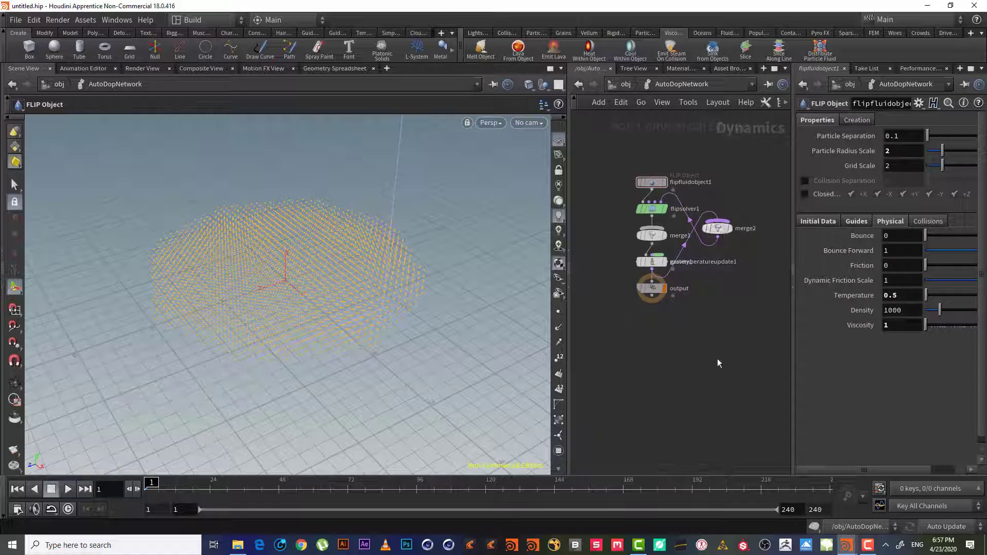
pyautogui.moveTo(692, 347); pyautogui.dragTo(677, 362, button='middle')
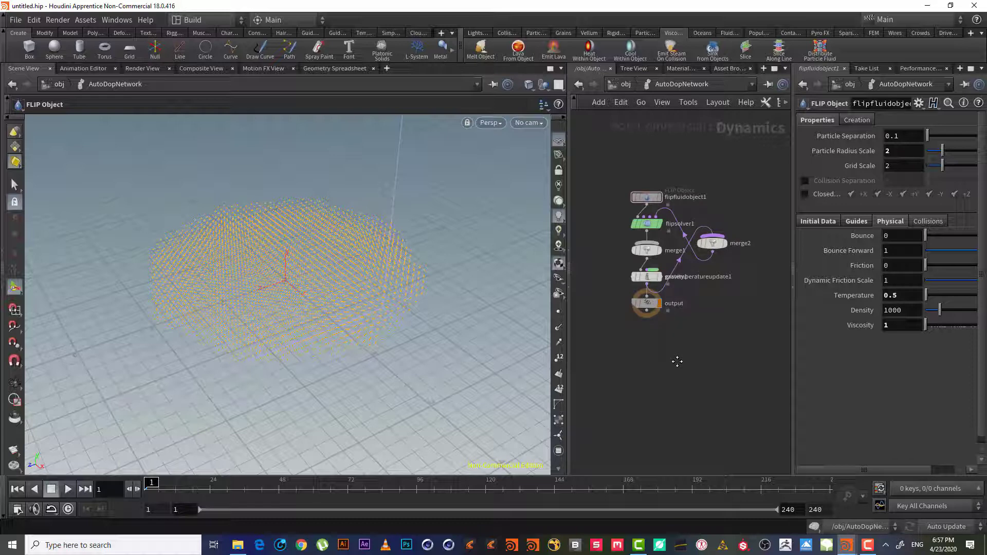
pyautogui.moveTo(683, 370); pyautogui.dragTo(684, 386, button='middle')
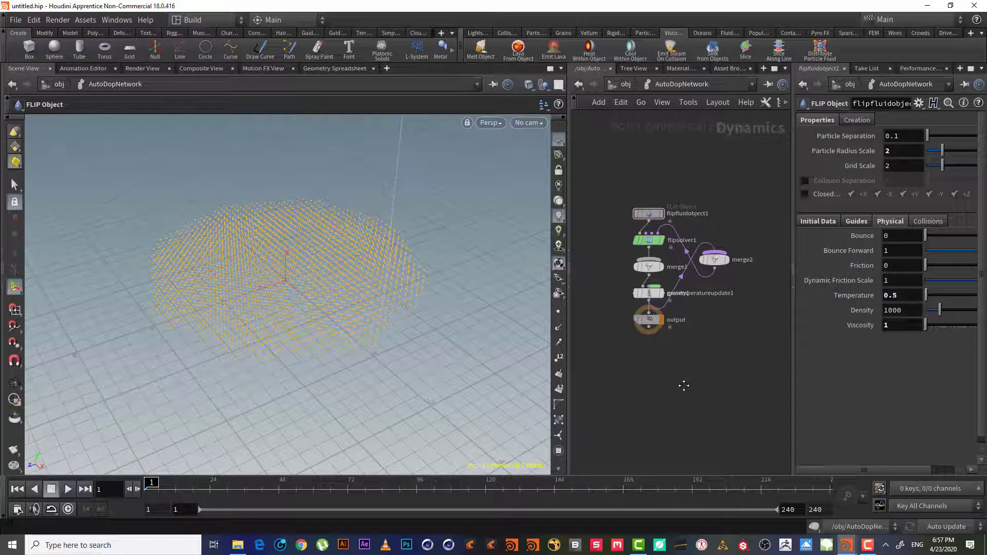
pyautogui.press('l')
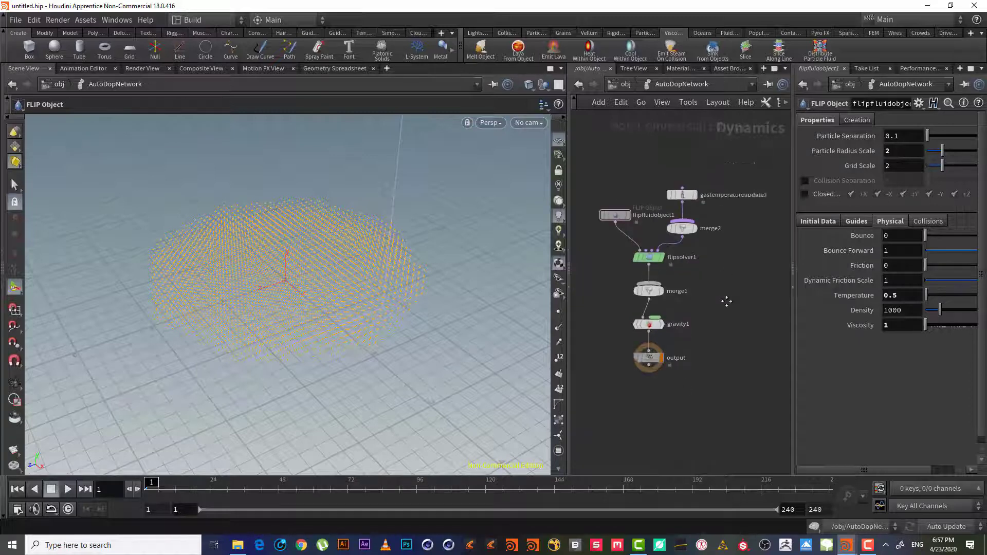
# Show flipfluidobject1's Initial Data, sourced from SOP Path /obj/tube1, and widen the network and parameter panes
pyautogui.click(683, 197)
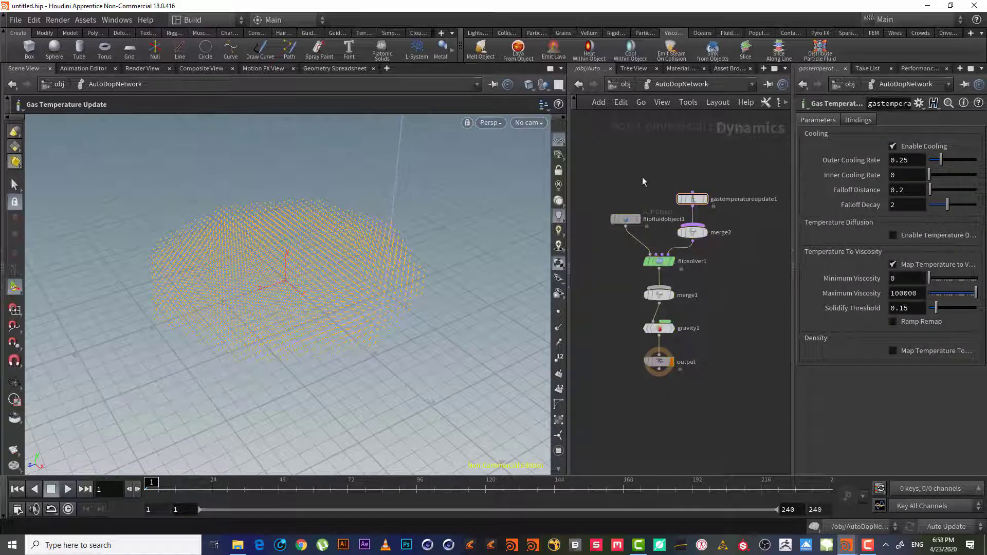
pyautogui.scroll(1, 646, 172)
pyautogui.moveTo(657, 179); pyautogui.dragTo(638, 171, button='middle')
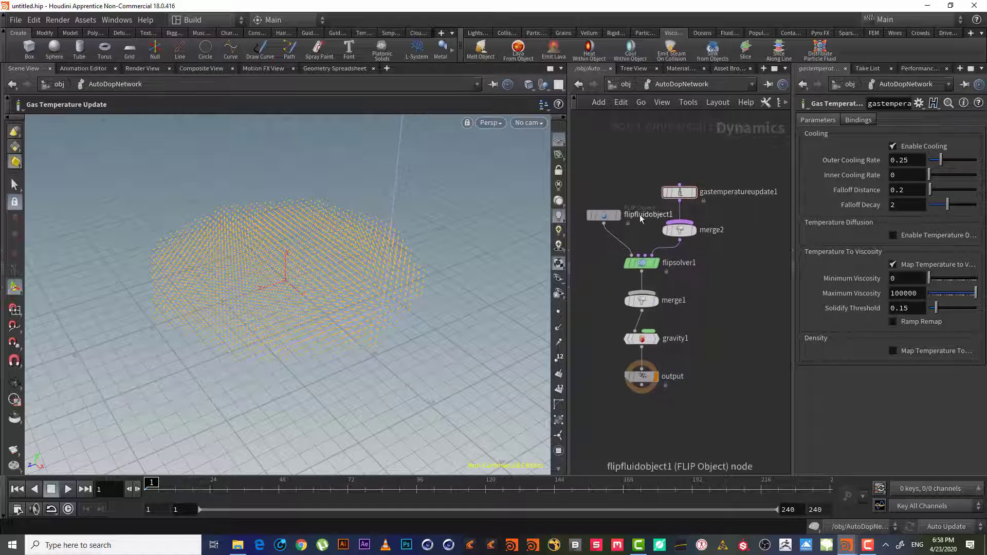
pyautogui.click(593, 222)
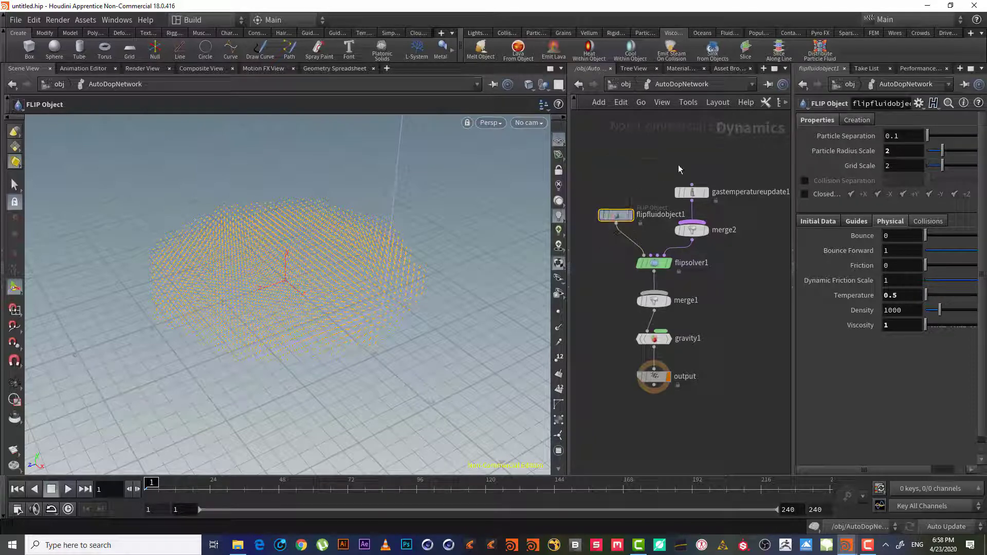
pyautogui.click(811, 227)
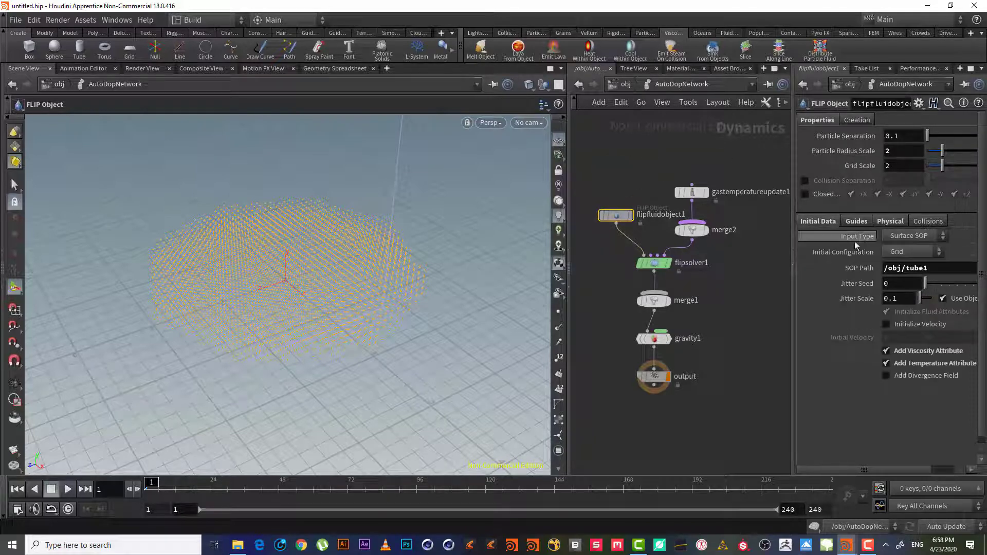
pyautogui.press('Escape')
pyautogui.moveTo(275, 267); pyautogui.dragTo(320, 250)
pyautogui.press('Return')
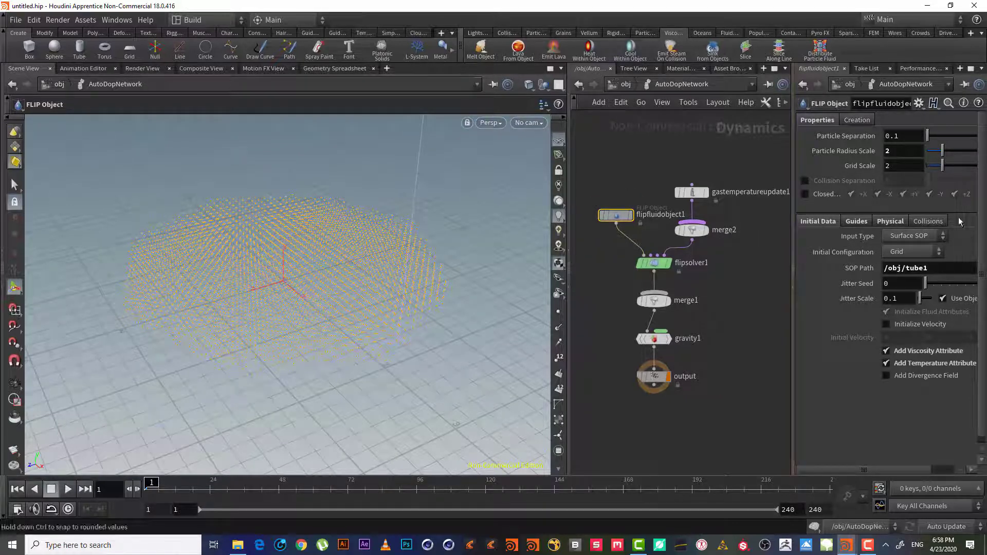
pyautogui.moveTo(569, 242); pyautogui.dragTo(458, 236)
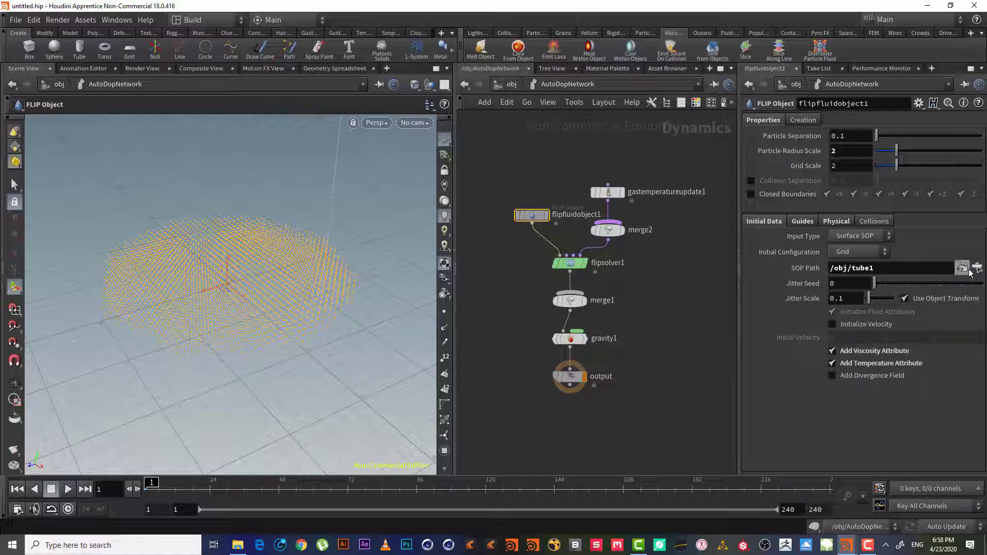
# Enter the tube1 object to show its Tube node and the octagonal slab's settings
pyautogui.click(966, 269)
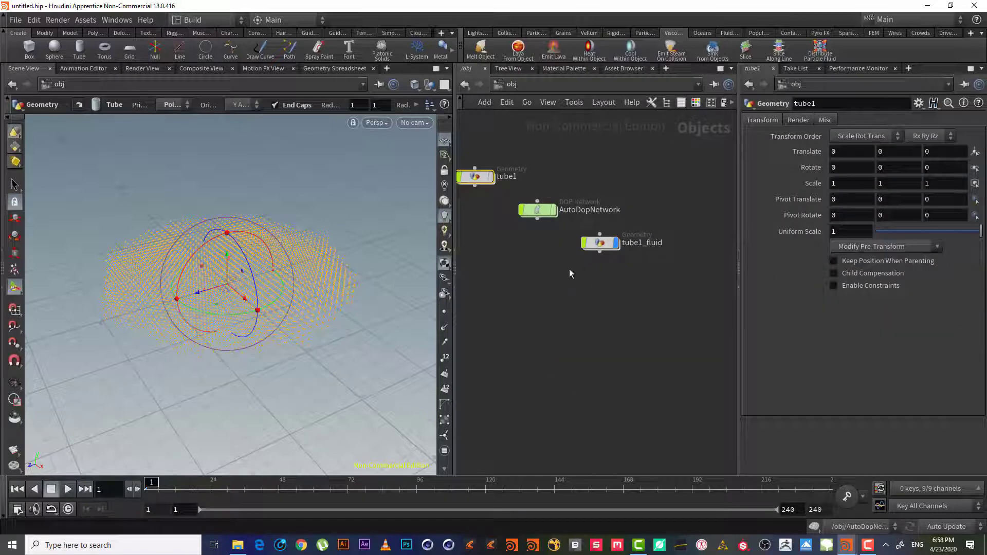
pyautogui.moveTo(574, 271); pyautogui.dragTo(675, 349, button='middle')
pyautogui.scroll(3, 593, 281)
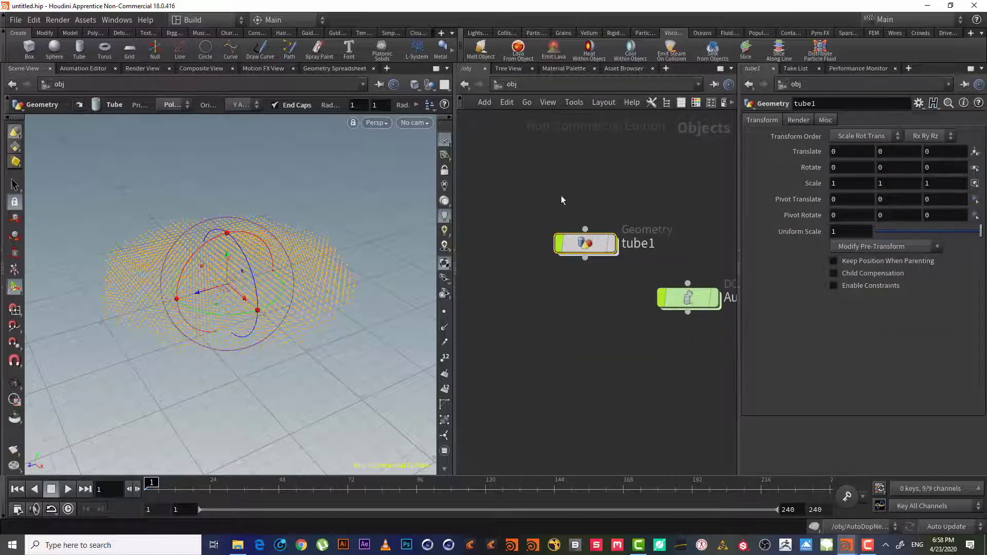
pyautogui.moveTo(598, 243)
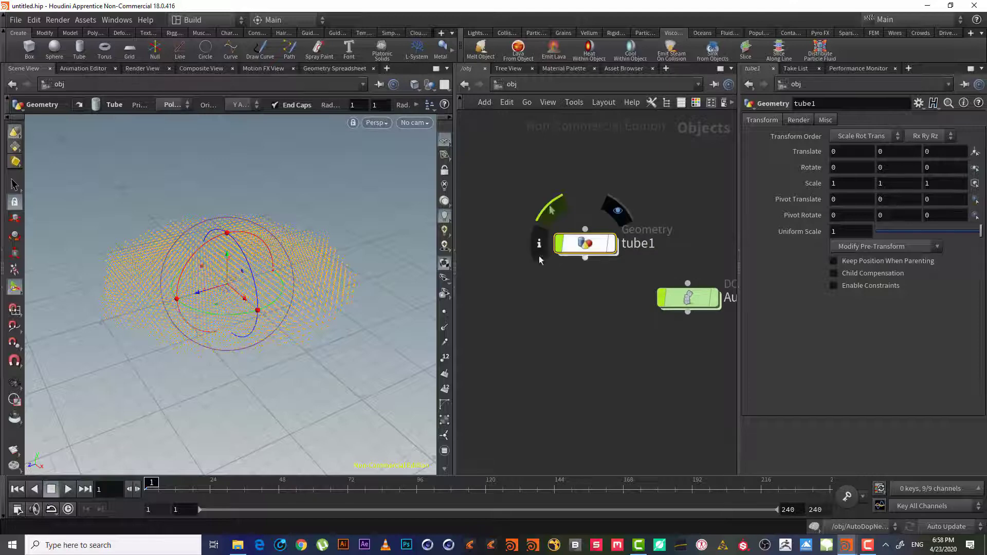
pyautogui.doubleClick(599, 243)
pyautogui.moveTo(608, 255)
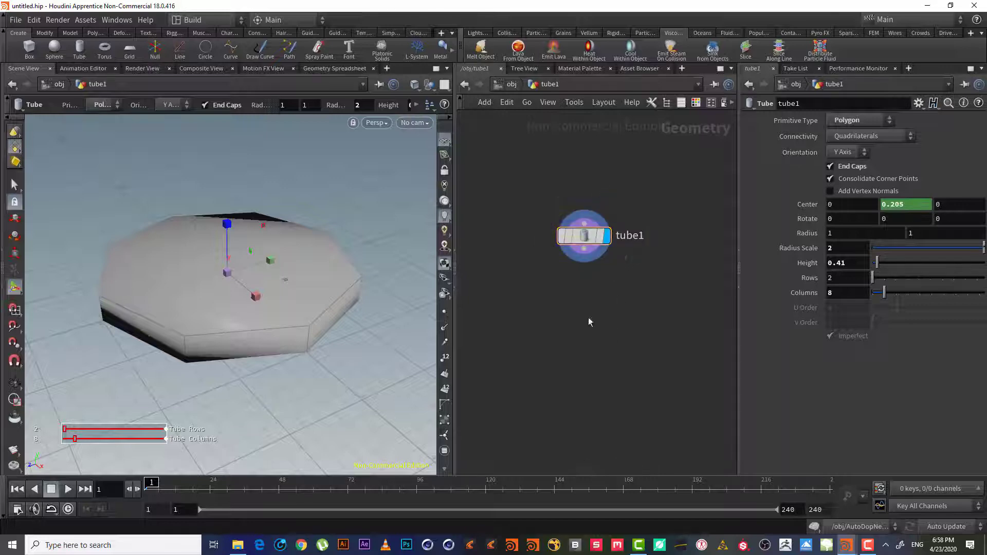
# Add a PolyExtrude node, polyextrude1, wired below tube1
pyautogui.moveTo(584, 254); pyautogui.dragTo(582, 298)
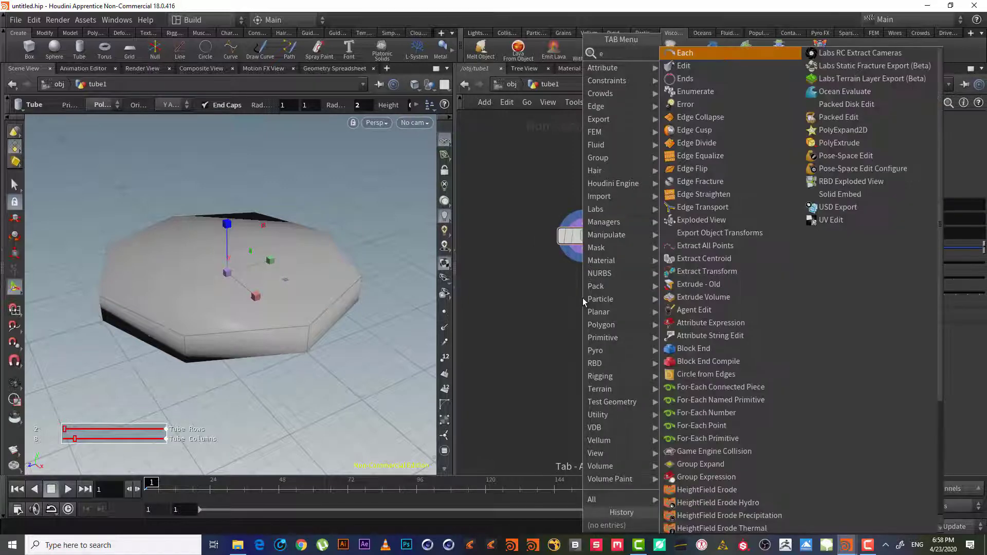
pyautogui.write('x')
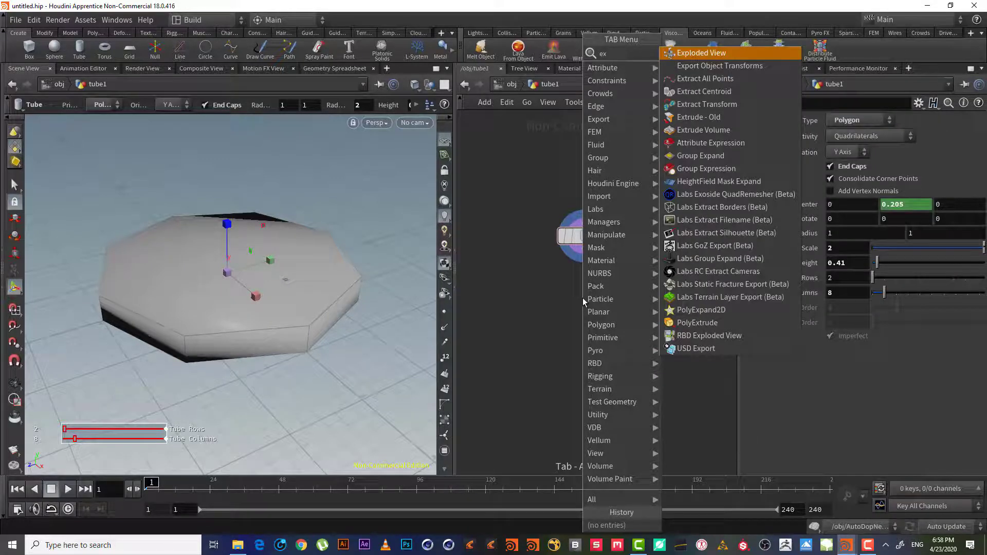
pyautogui.press('BackSpace')
pyautogui.press('BackSpace')
pyautogui.write('poly')
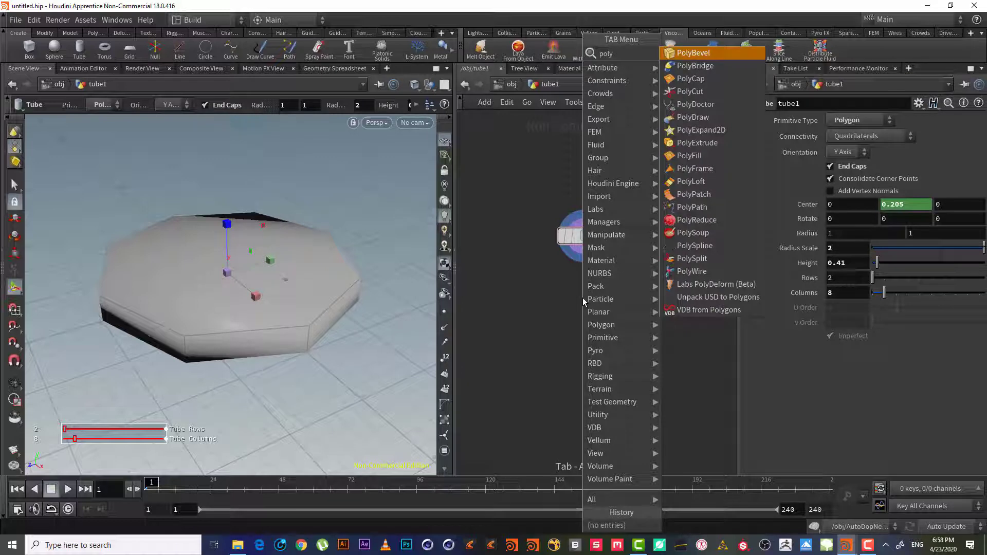
pyautogui.write('e')
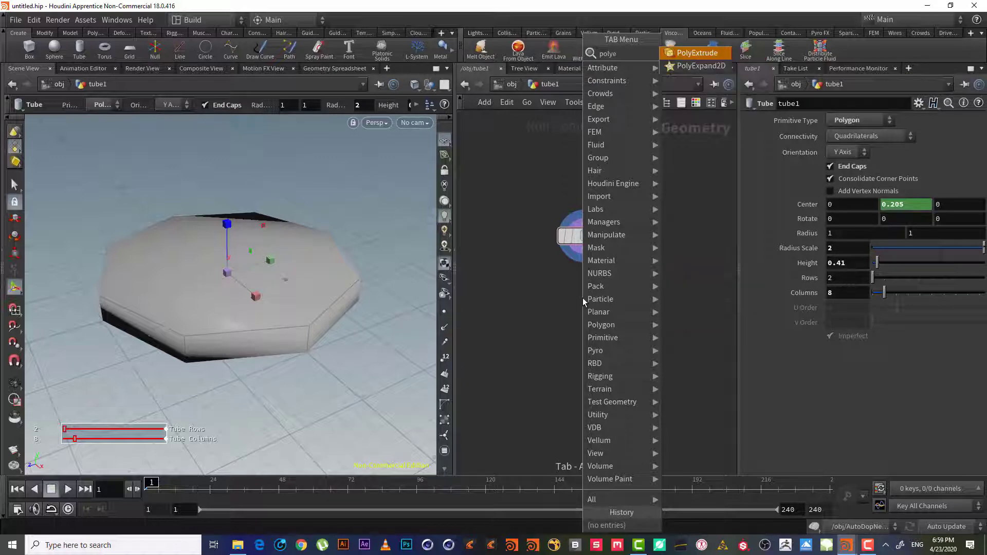
pyautogui.press('Return')
pyautogui.click(582, 298)
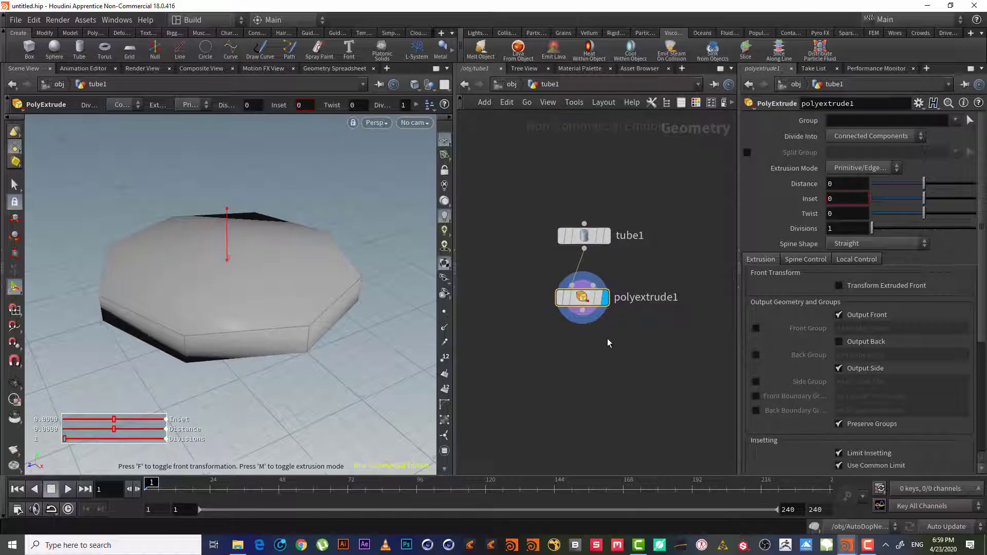
# Set polyextrude1's Distance to 0.413 to extrude the tube upward, then return to /obj
pyautogui.moveTo(609, 345); pyautogui.dragTo(619, 364, button='middle')
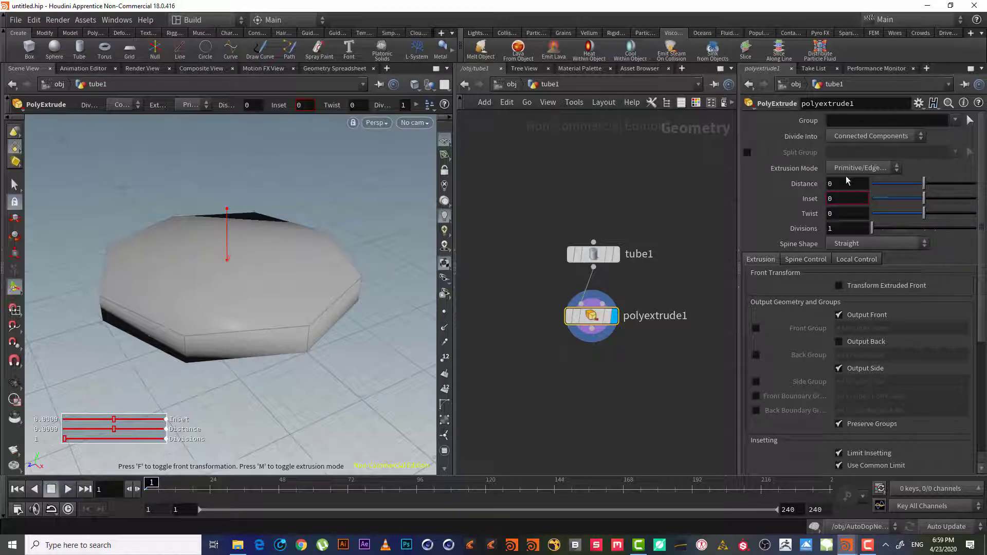
pyautogui.moveTo(645, 289); pyautogui.dragTo(635, 244, button='middle')
pyautogui.scroll(2, 659, 247)
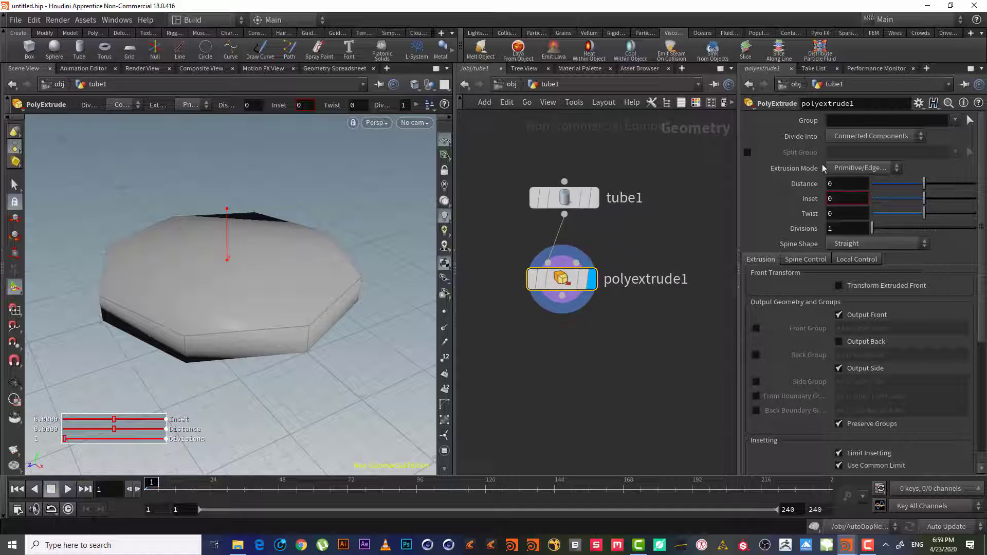
pyautogui.moveTo(924, 183); pyautogui.dragTo(945, 188)
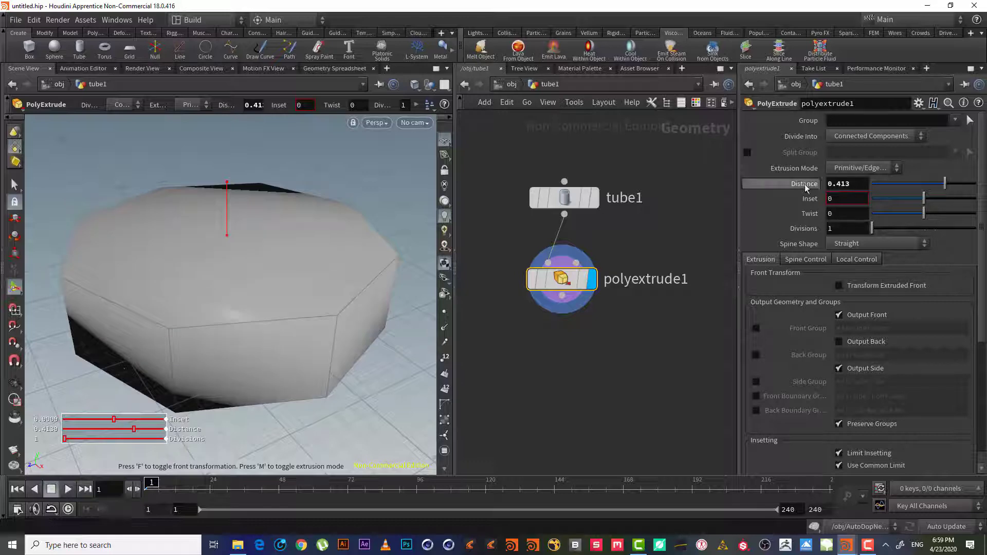
pyautogui.click(470, 86)
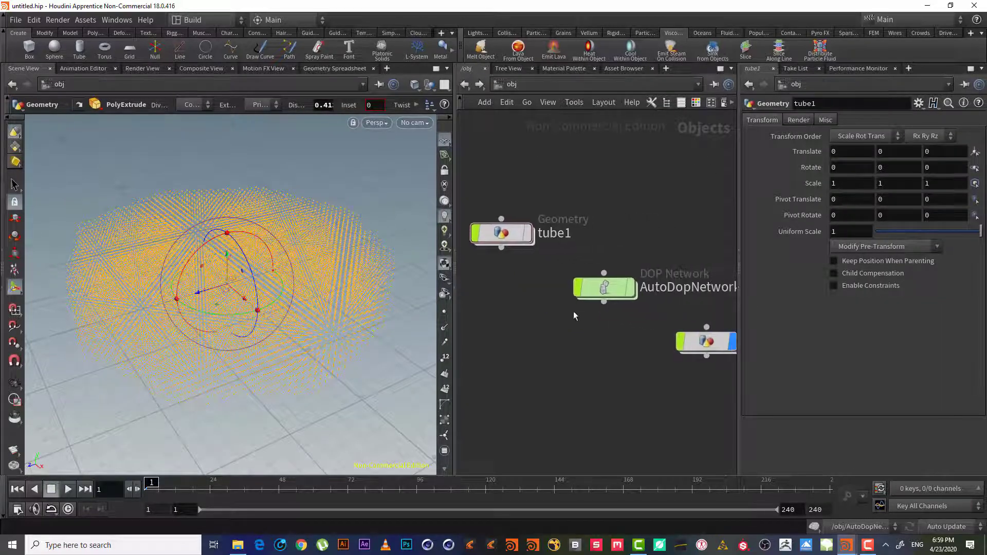
pyautogui.doubleClick(613, 289)
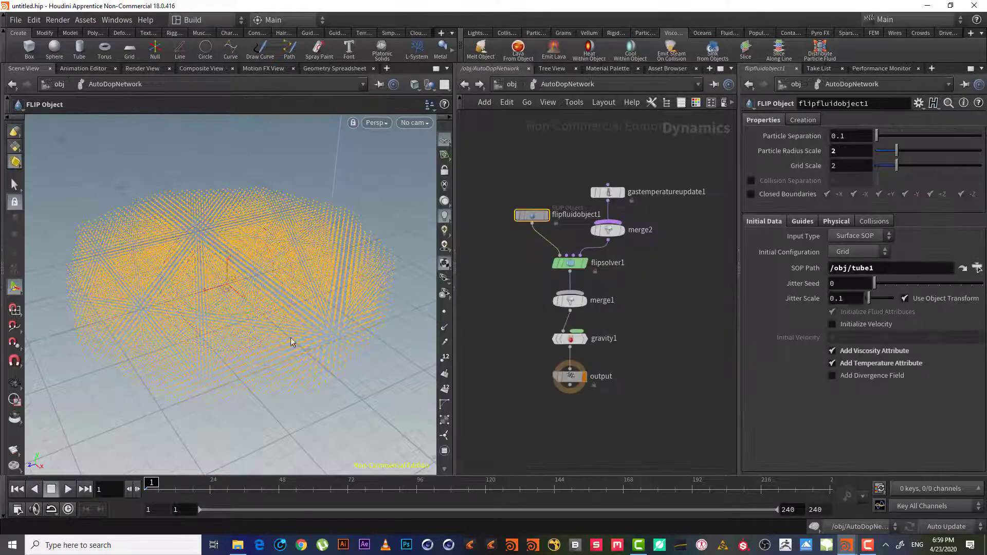
pyautogui.moveTo(224, 329); pyautogui.dragTo(191, 246)
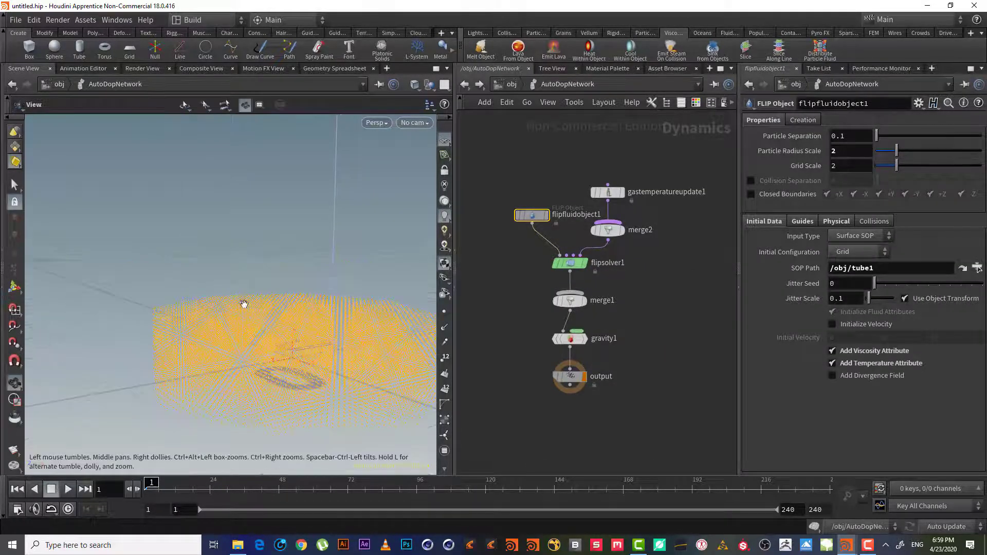
pyautogui.moveTo(247, 305); pyautogui.dragTo(227, 306)
pyautogui.press('Return')
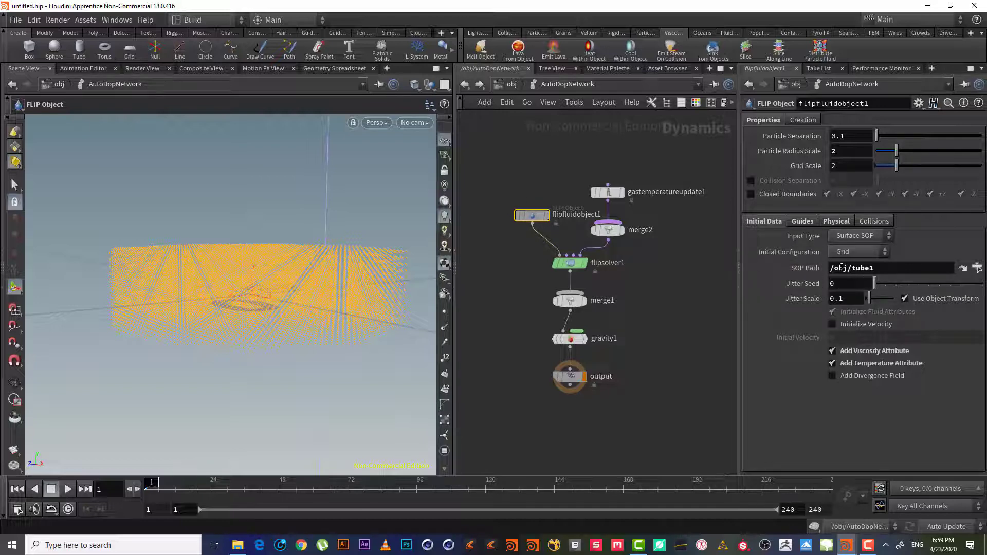
pyautogui.click(966, 274)
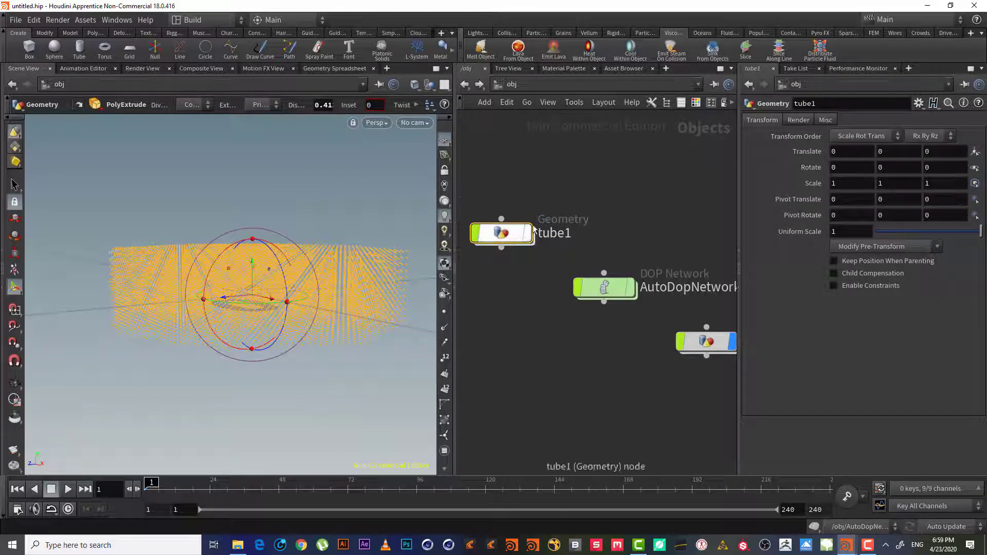
# Inside tube1, select polyextrude1 to check the extrusion, then go back up
pyautogui.doubleClick(510, 232)
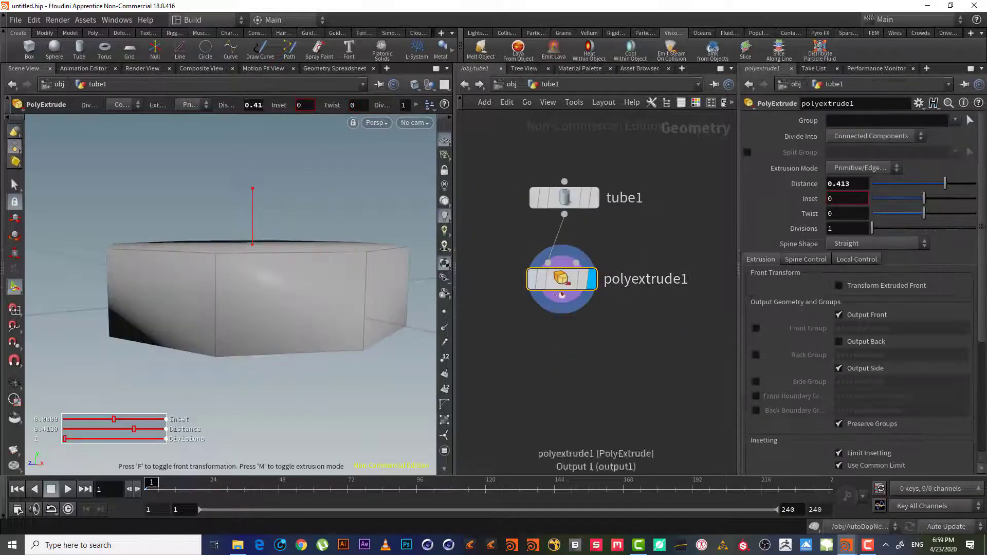
pyautogui.moveTo(591, 286)
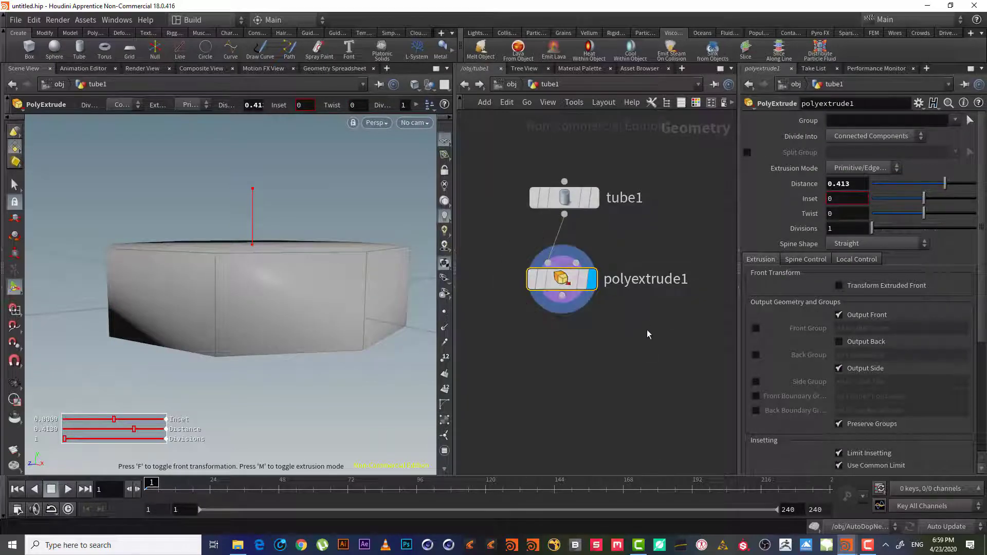
pyautogui.moveTo(648, 332); pyautogui.dragTo(517, 256)
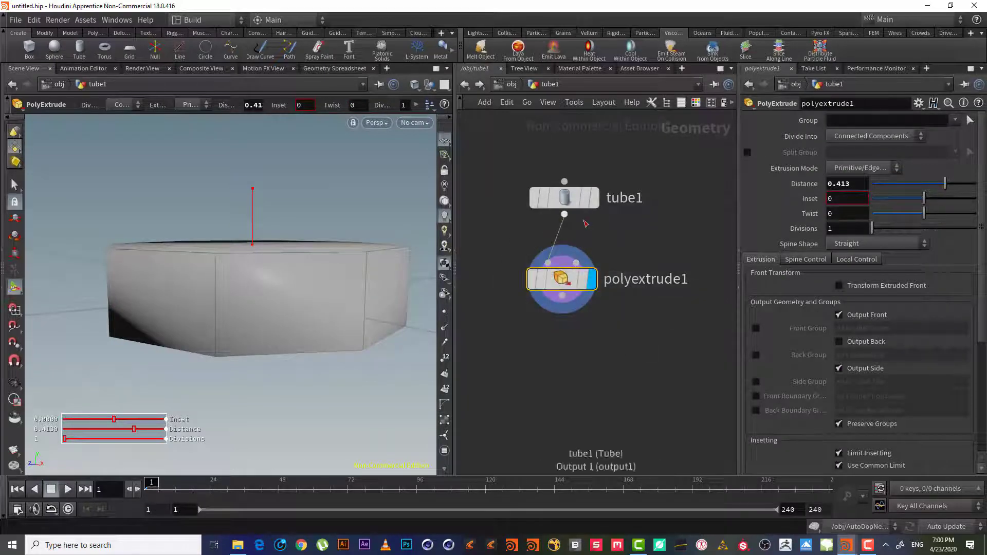
pyautogui.moveTo(571, 266)
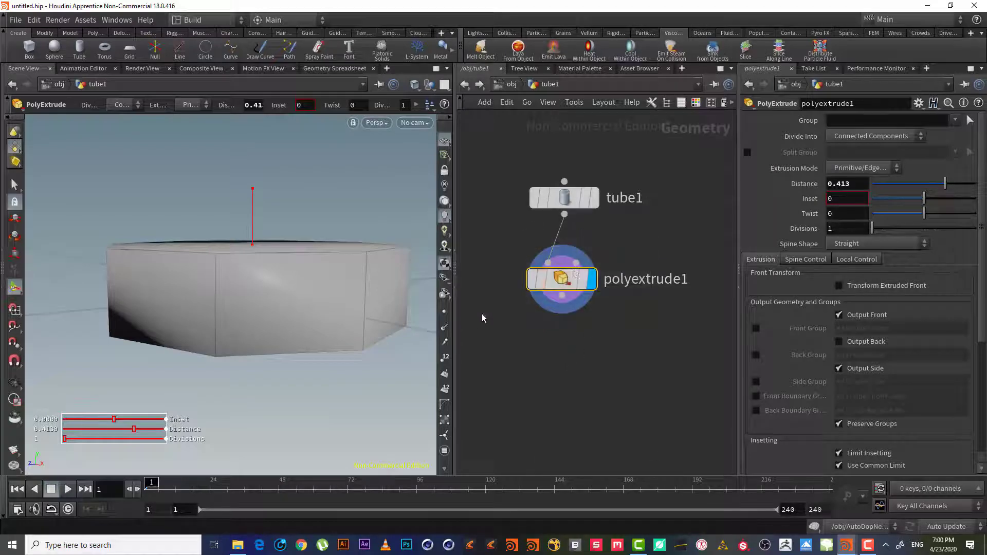
pyautogui.moveTo(568, 282)
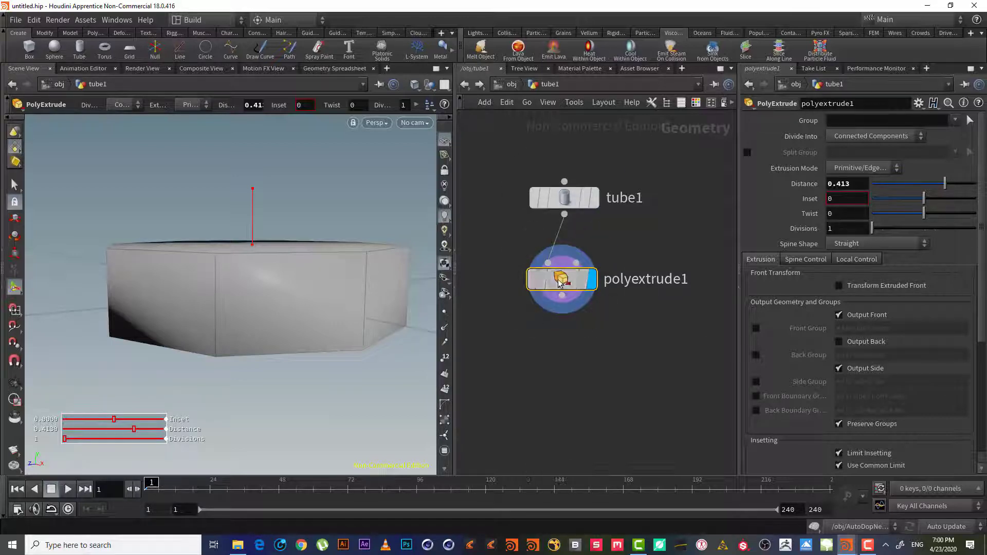
pyautogui.moveTo(598, 206)
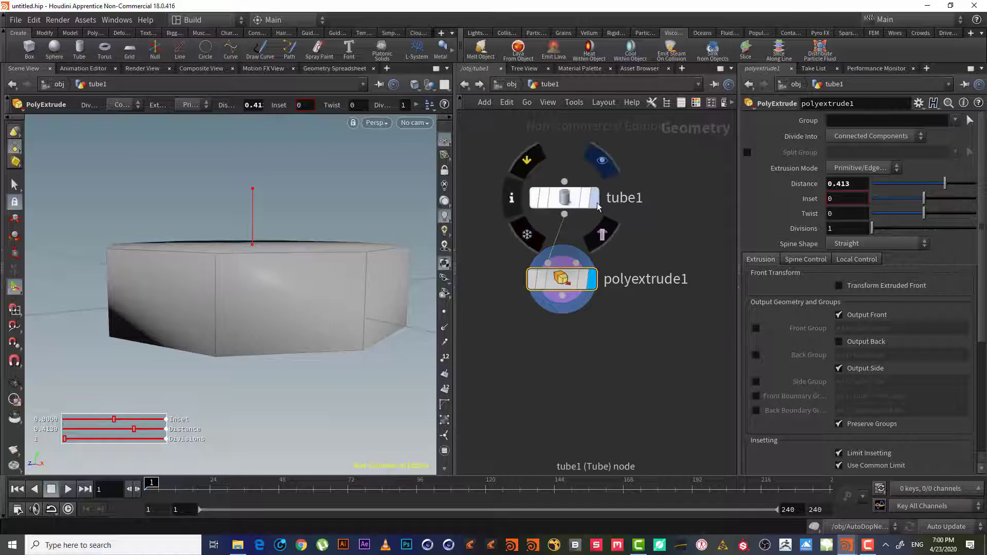
pyautogui.click(602, 160)
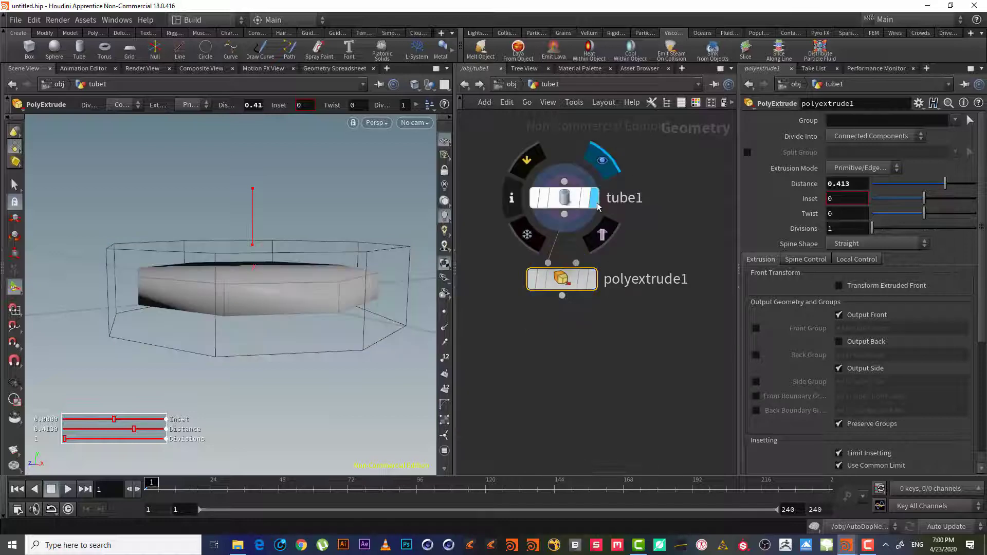
# Enter AutoDopNetwork and orbit down to view the FLIP particle grid at horizon level
pyautogui.click(468, 88)
pyautogui.doubleClick(604, 287)
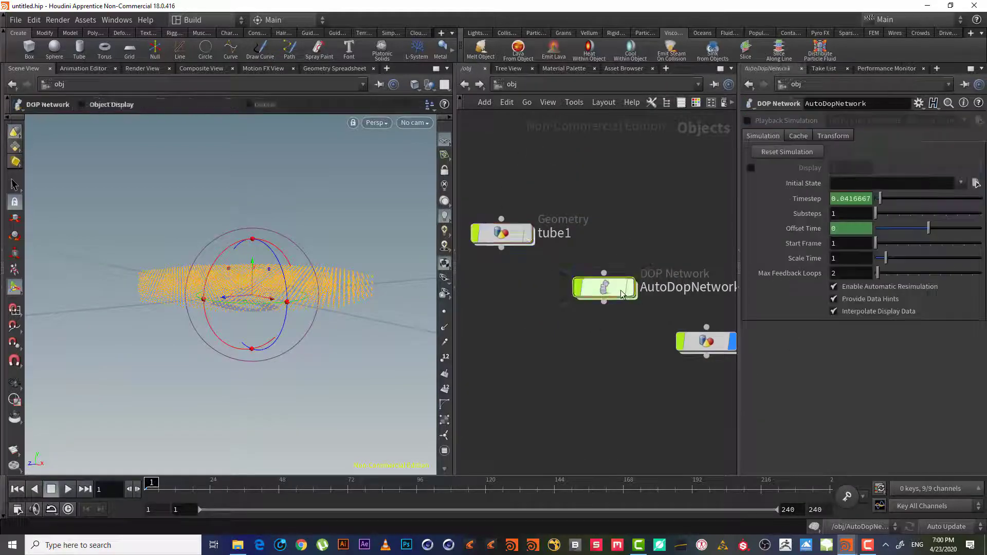
pyautogui.moveTo(297, 291); pyautogui.dragTo(258, 305)
pyautogui.press('Return')
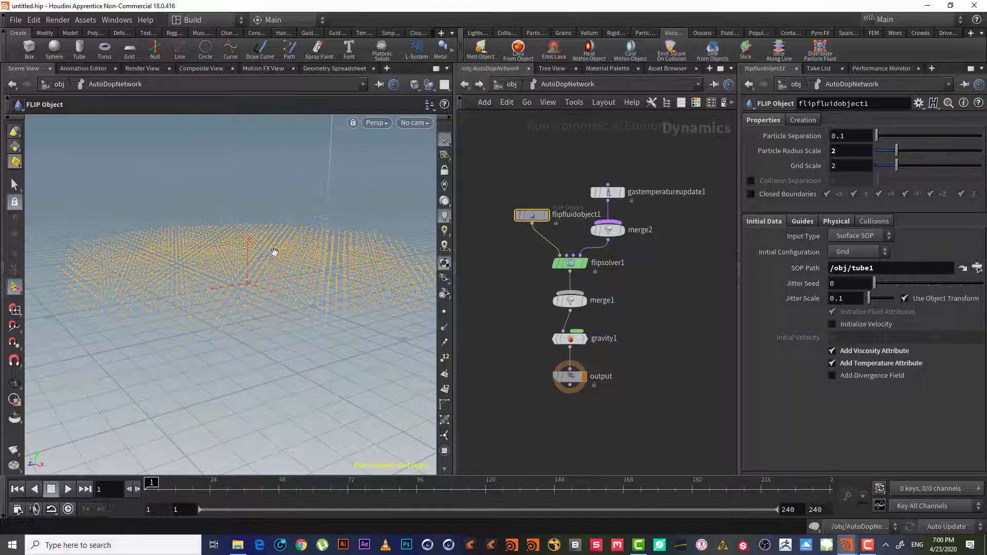
pyautogui.press('Escape')
pyautogui.moveTo(271, 251); pyautogui.dragTo(254, 238)
pyautogui.press('Return')
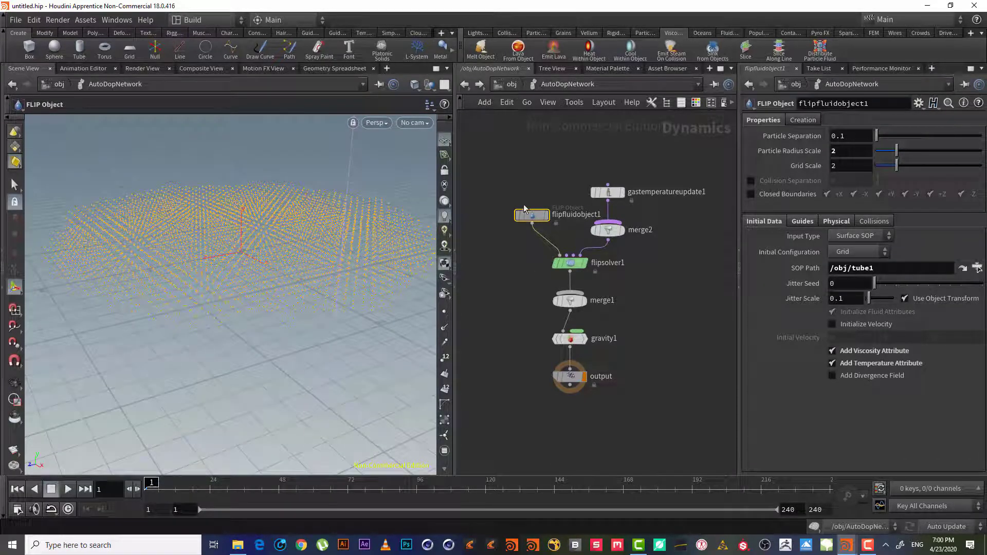
# Re-enter tube1 to inspect the extruded tube from a lower angle, then return to /obj
pyautogui.click(512, 84)
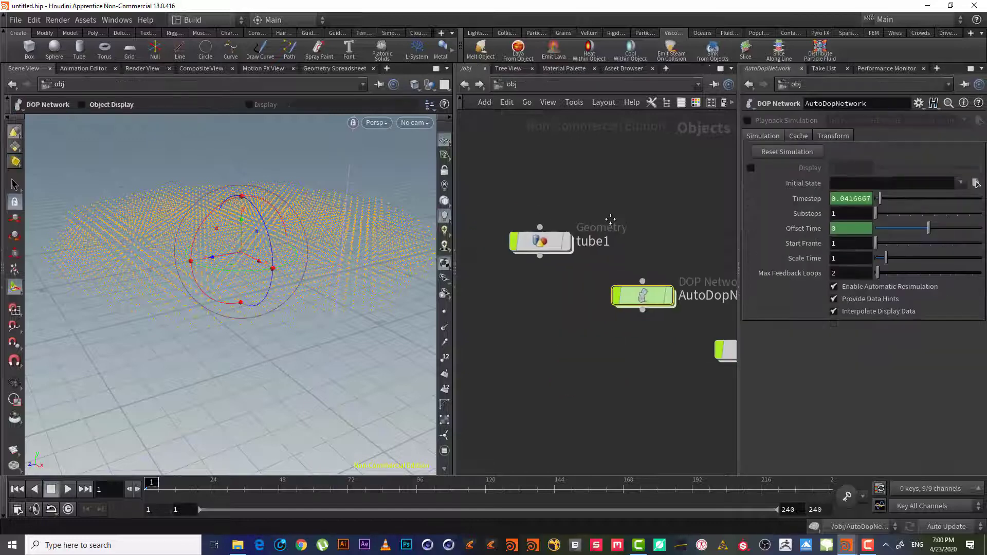
pyautogui.click(545, 242)
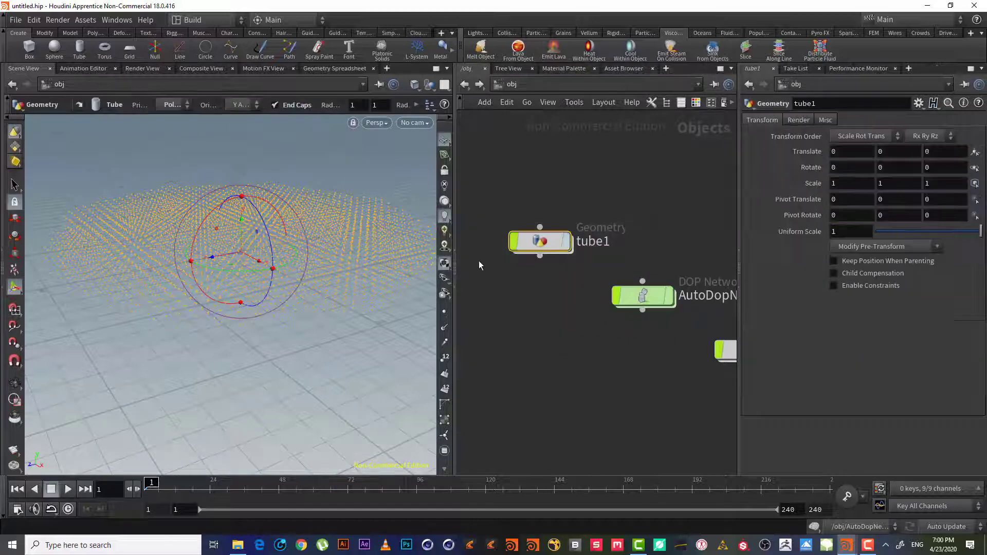
pyautogui.doubleClick(540, 243)
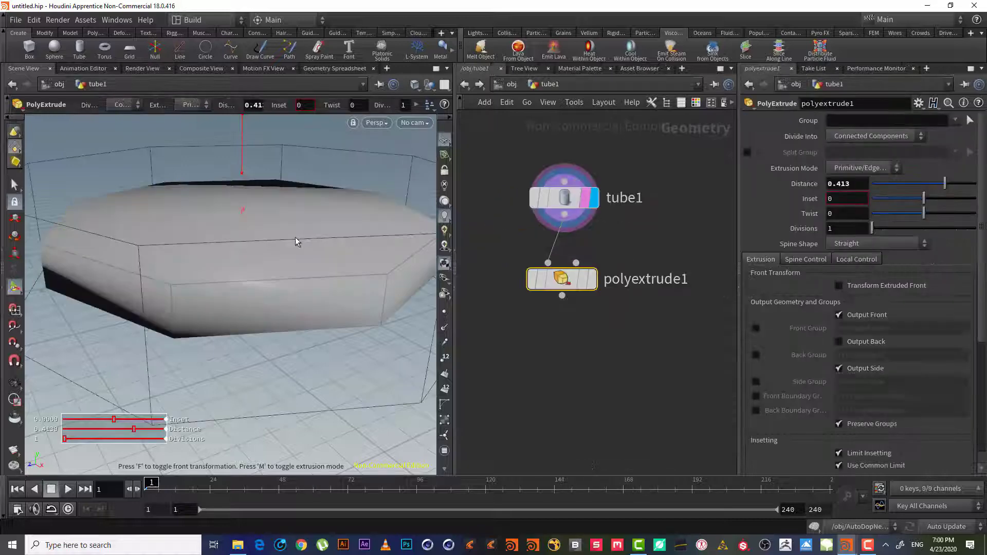
pyautogui.keyDown('alt'); pyautogui.moveTo(297, 242); pyautogui.dragTo(280, 258); pyautogui.keyUp('alt')
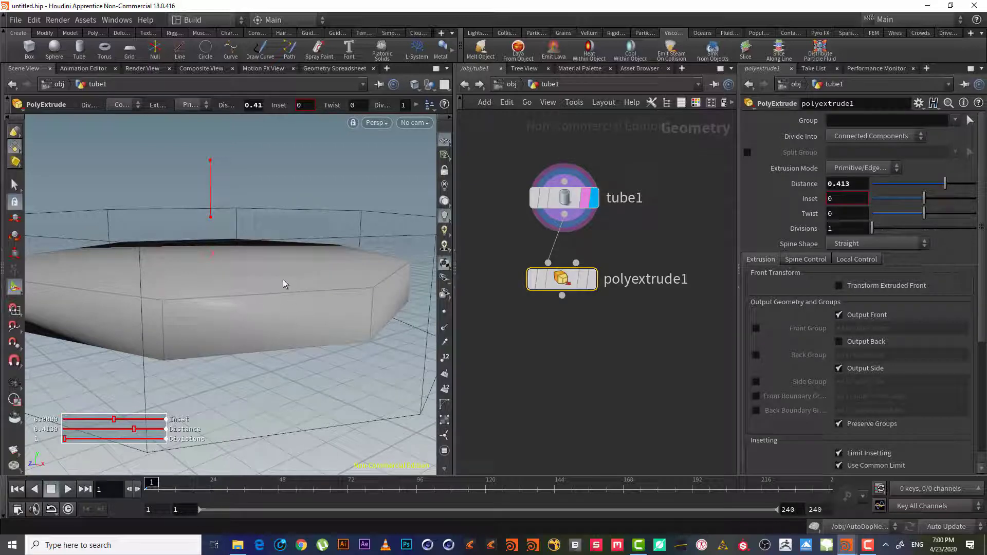
pyautogui.click(479, 83)
# Inside AutoDopNetwork, play the lava simulation, stop and rewind to frame 1, then tumble the view
pyautogui.doubleClick(638, 295)
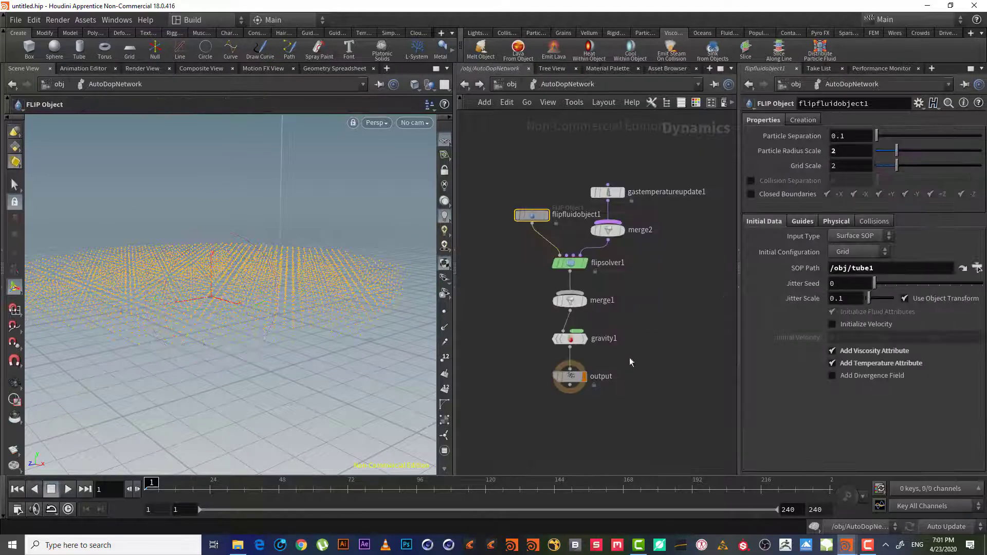
pyautogui.moveTo(644, 301); pyautogui.dragTo(653, 321, button='middle')
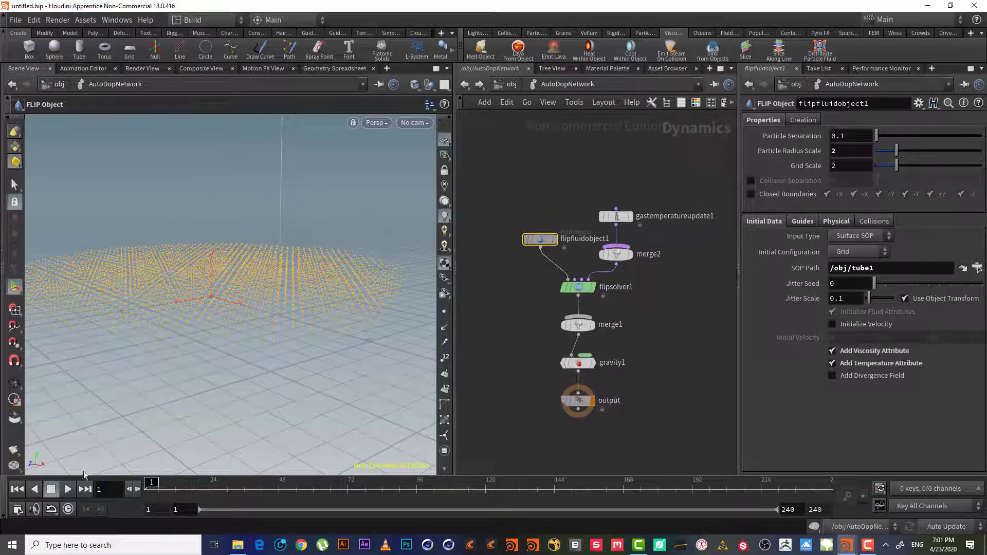
pyautogui.click(69, 490)
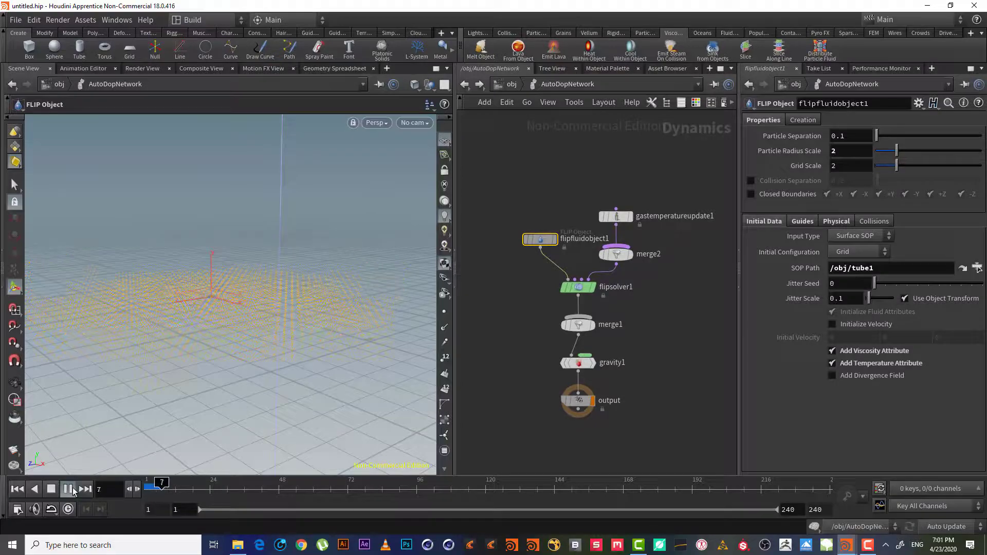
pyautogui.click(69, 489)
pyautogui.click(148, 486)
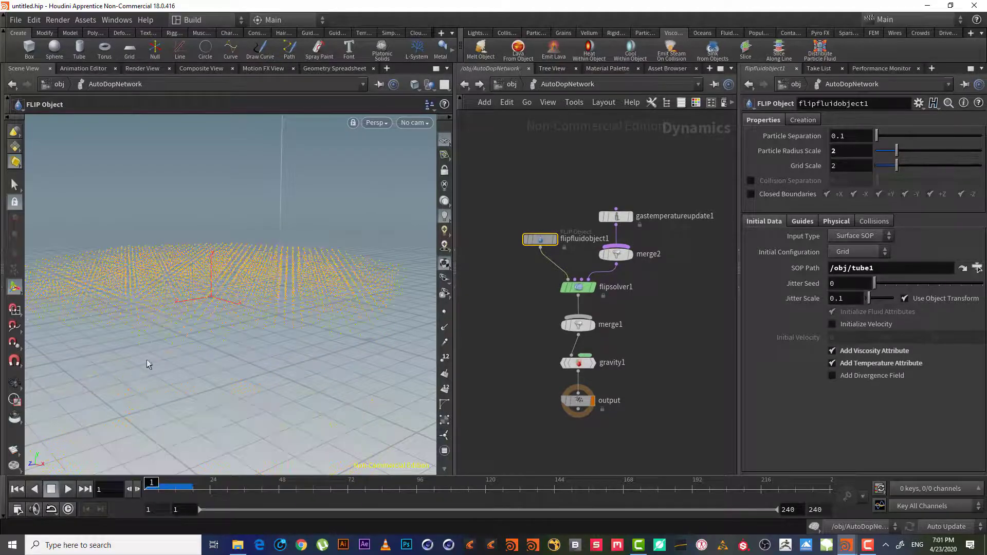
pyautogui.press('Escape')
pyautogui.moveTo(244, 312); pyautogui.dragTo(242, 324)
pyautogui.moveTo(243, 406); pyautogui.dragTo(231, 351)
pyautogui.press('Escape')
# Add a ground plane from the Collisions shelf tools
pyautogui.click(514, 35)
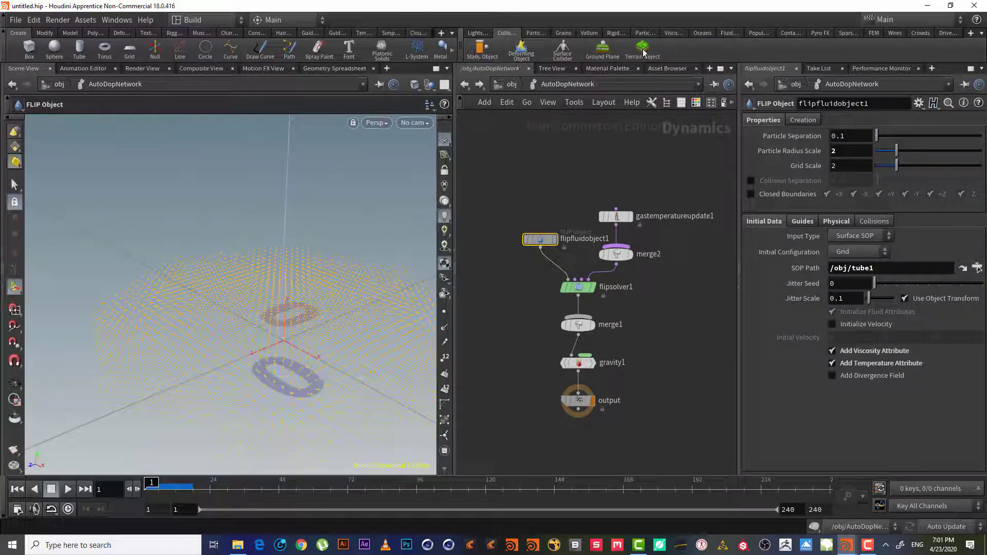
pyautogui.click(608, 56)
pyautogui.moveTo(226, 287)
pyautogui.mouseDown()
pyautogui.moveTo(222, 314)
pyautogui.moveTo(231, 306)
pyautogui.mouseUp()
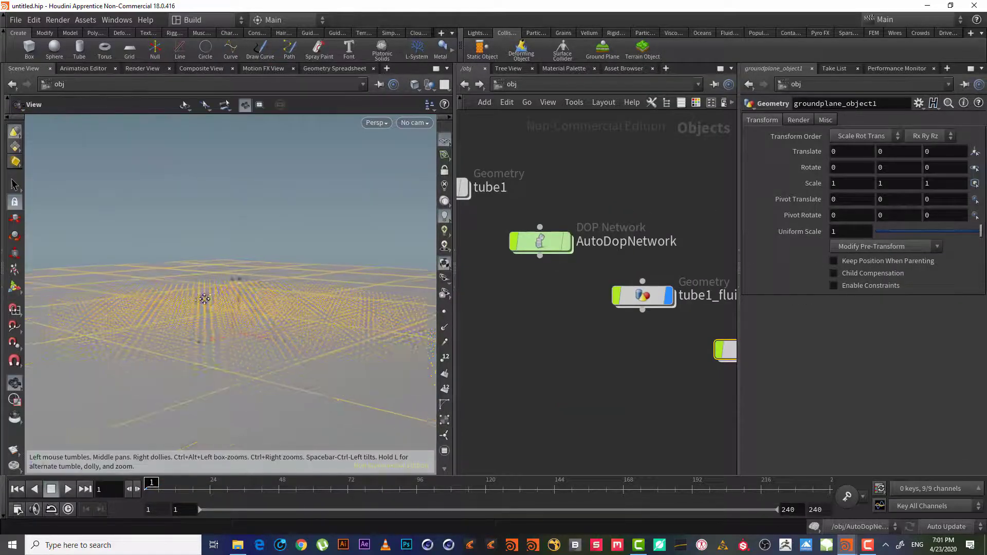
pyautogui.press('Return')
# Play the simulation to watch particles land on the ground plane, then rewind to frame 1
pyautogui.click(69, 490)
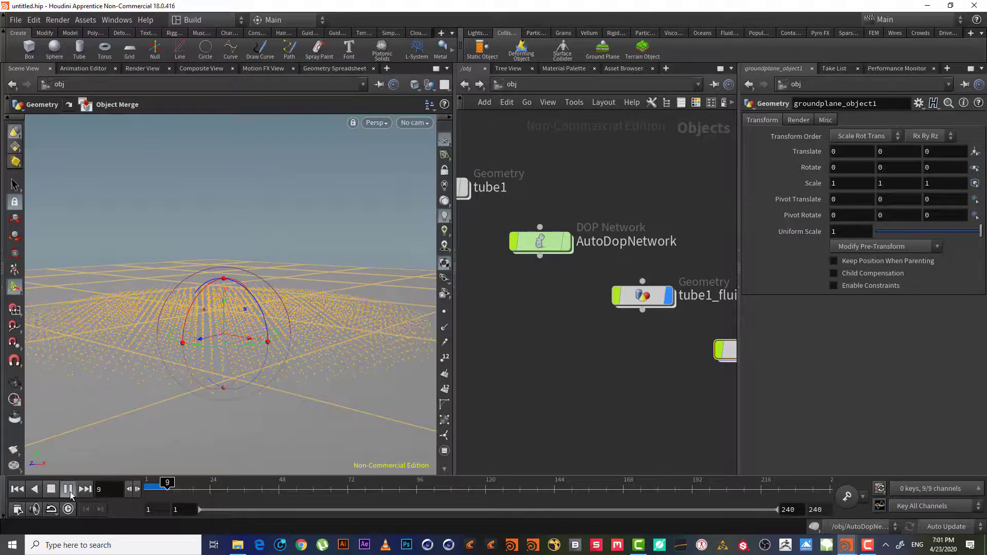
pyautogui.press('Escape')
pyautogui.moveTo(291, 289); pyautogui.dragTo(363, 305)
pyautogui.press('Return')
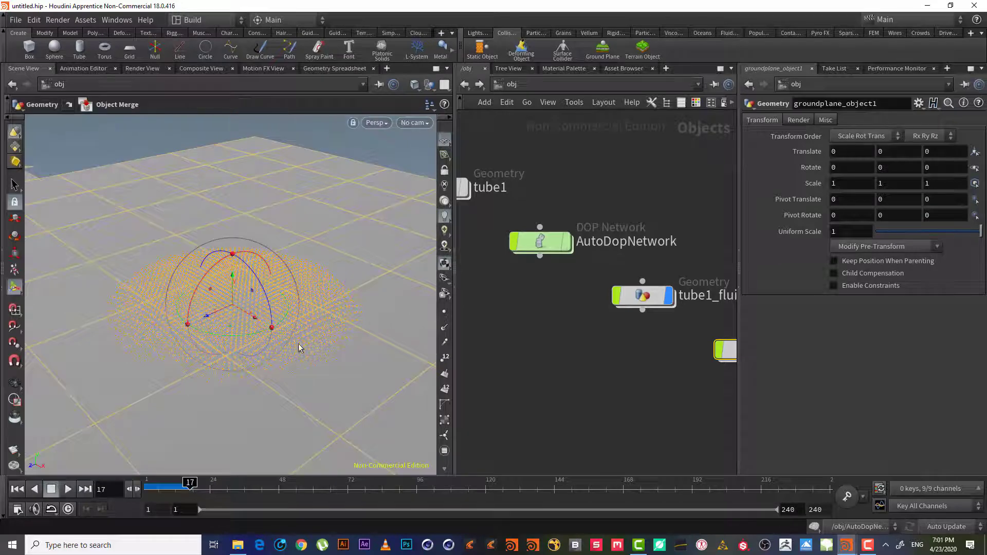
pyautogui.click(68, 490)
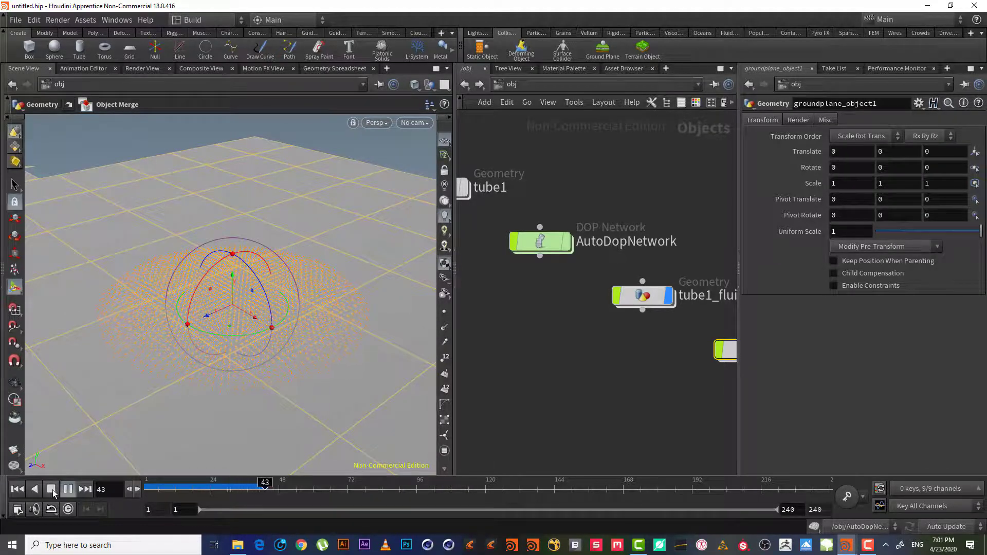
pyautogui.click(51, 489)
pyautogui.click(17, 489)
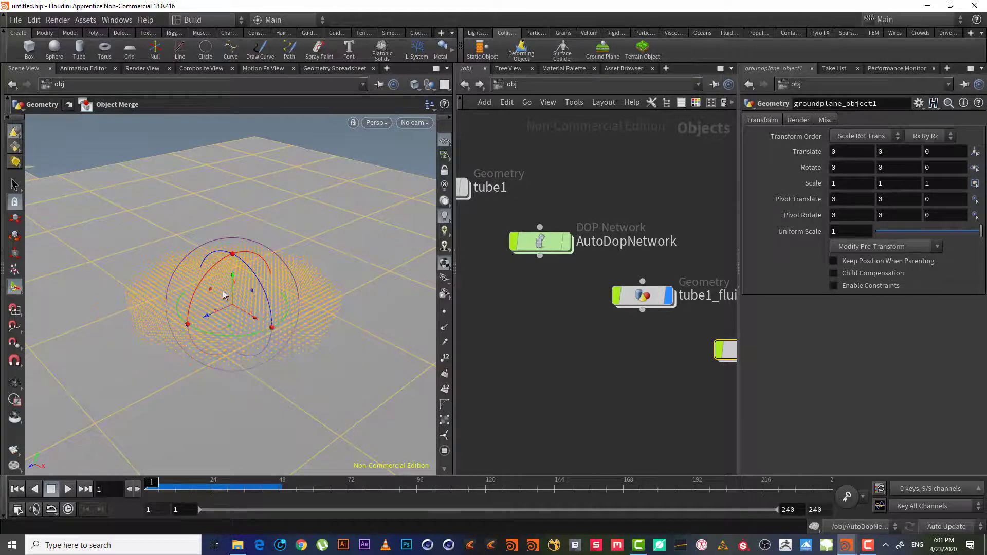
pyautogui.keyDown('alt'); pyautogui.moveTo(225, 294); pyautogui.dragTo(227, 273); pyautogui.keyUp('alt')
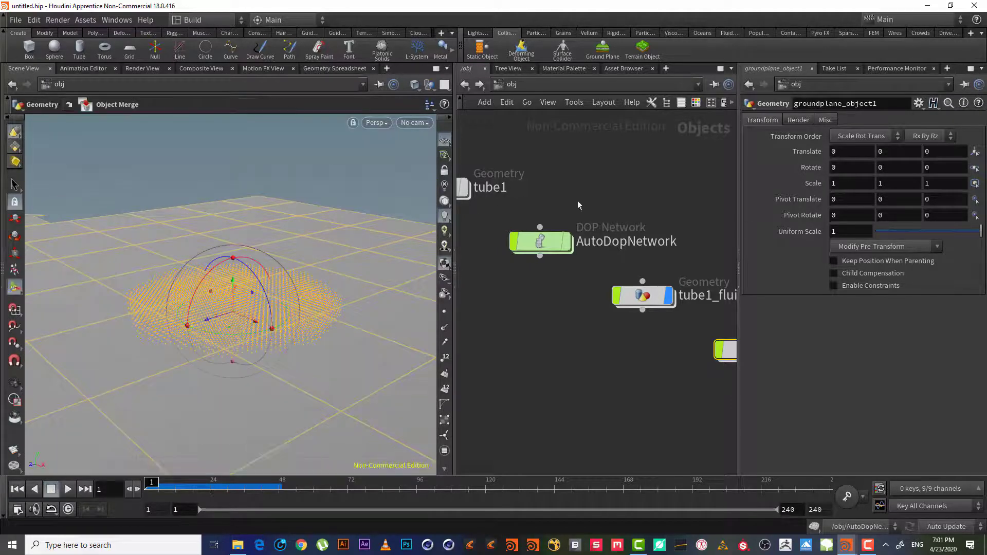
# Lay out all AutoDopNetwork nodes and select the groundplane1, merge3 and staticsolver1 chain
pyautogui.doubleClick(574, 237)
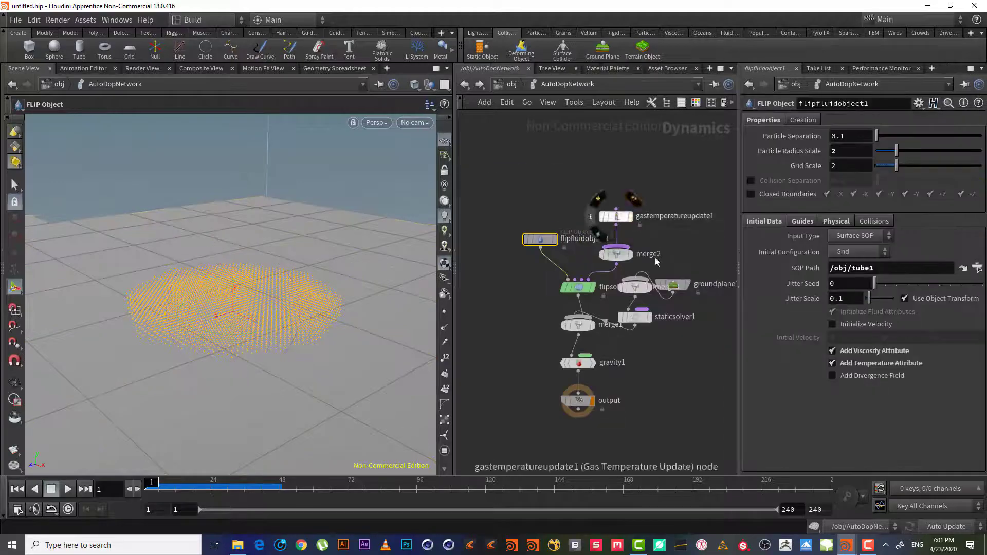
pyautogui.click(690, 254)
pyautogui.press('l')
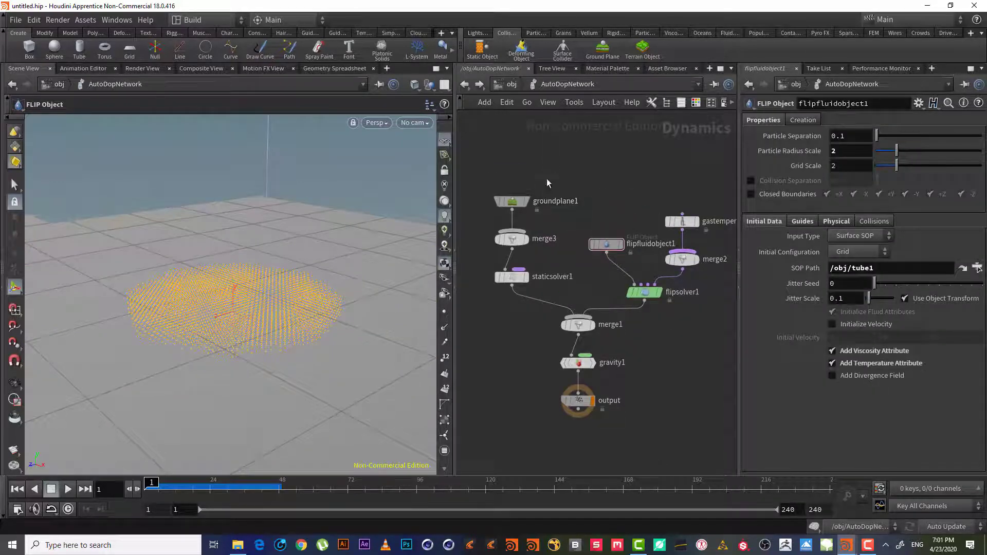
pyautogui.click(510, 201)
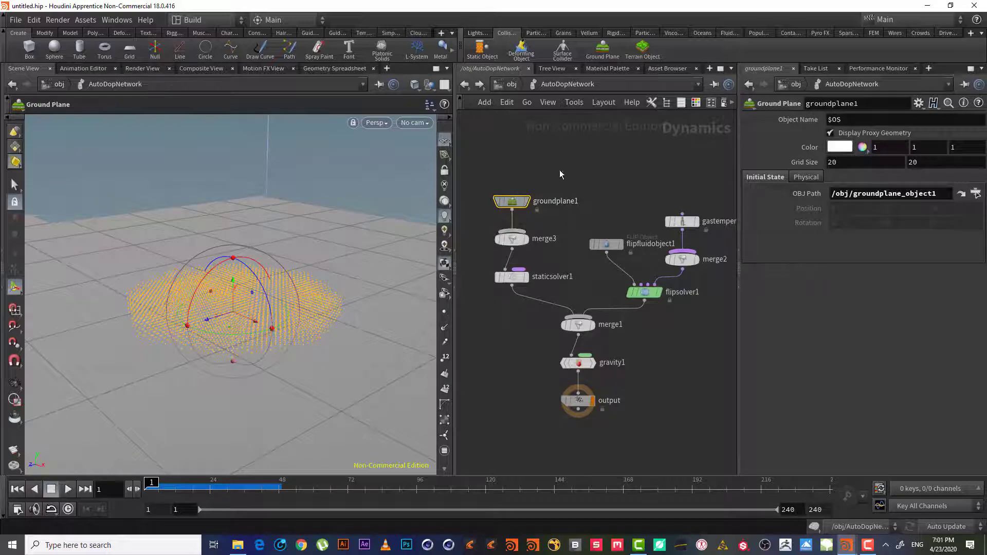
pyautogui.moveTo(561, 160); pyautogui.dragTo(482, 320)
pyautogui.moveTo(560, 162); pyautogui.dragTo(534, 292)
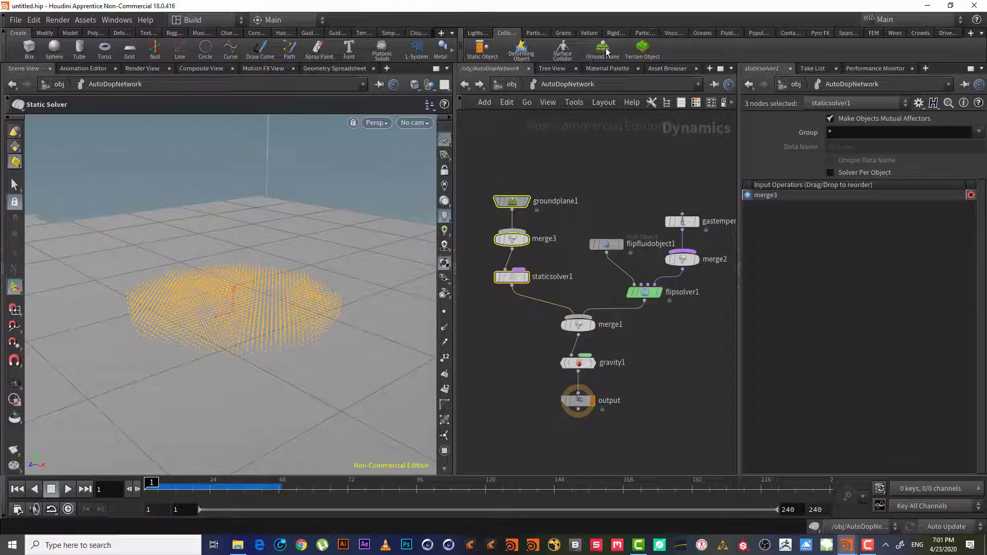
pyautogui.moveTo(617, 168); pyautogui.dragTo(600, 157, button='middle')
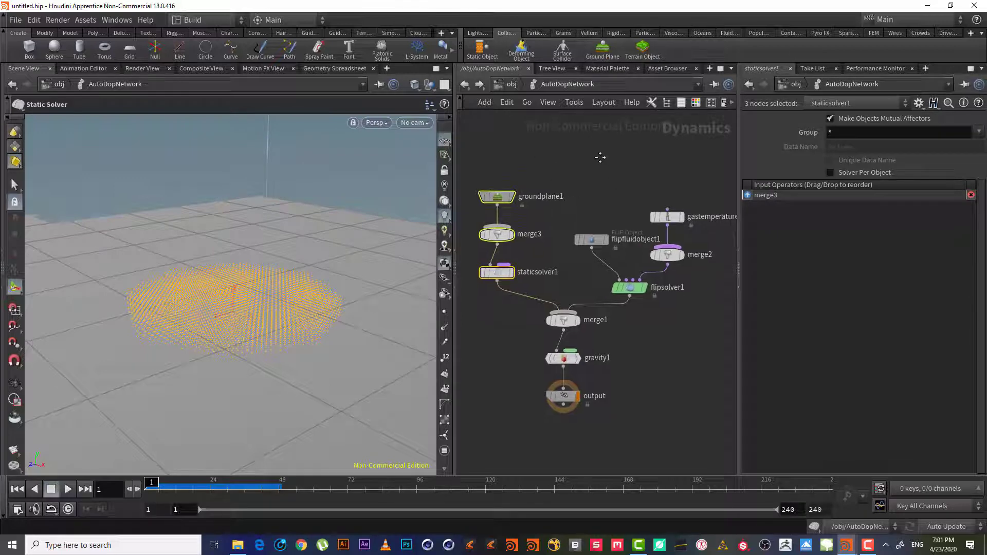
pyautogui.click(617, 180)
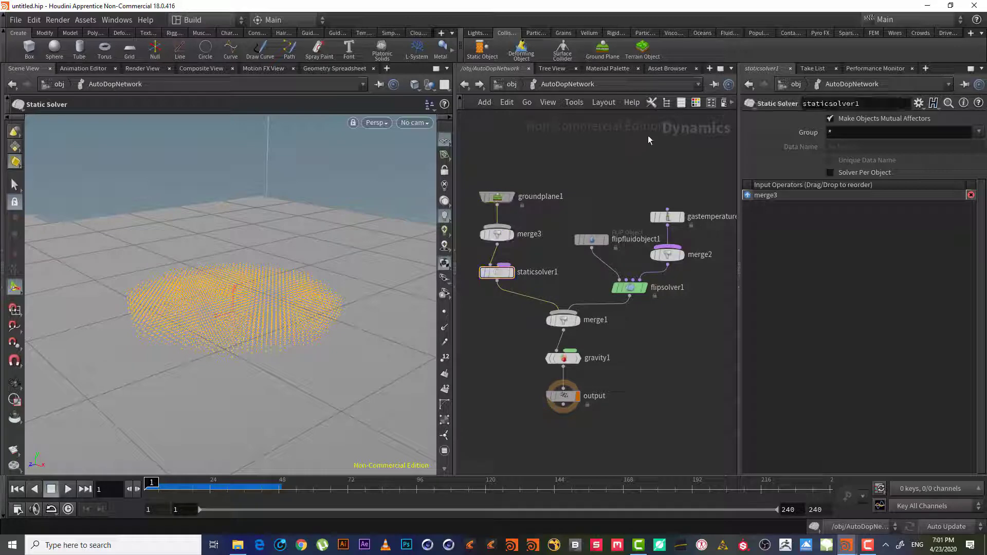
# Replay the simulation over the ground plane, rewind, and select flipfluidobject1
pyautogui.click(68, 489)
pyautogui.click(17, 489)
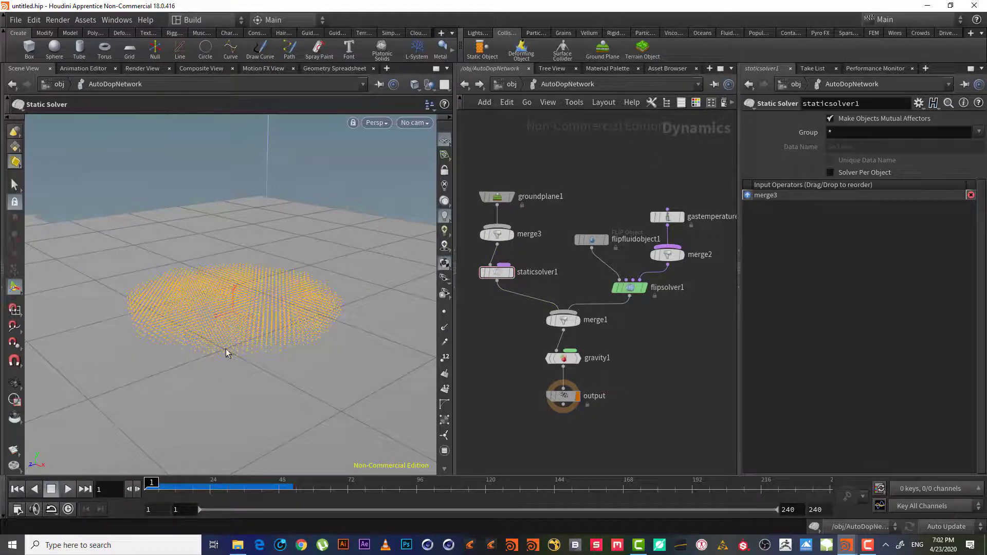
pyautogui.press('Escape')
pyautogui.scroll(5, 276, 326)
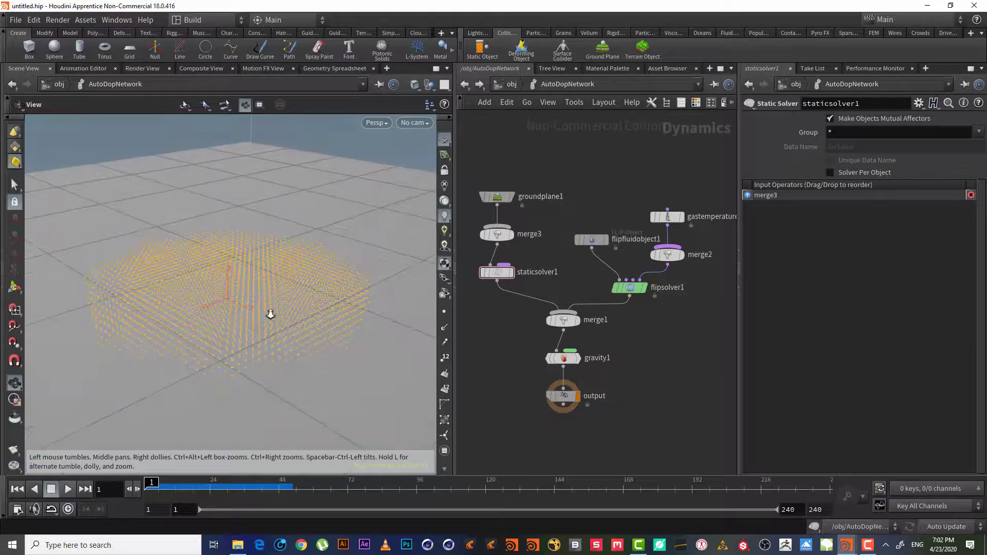
pyautogui.scroll(2, 288, 315)
pyautogui.press('Return')
pyautogui.moveTo(629, 210); pyautogui.dragTo(548, 263)
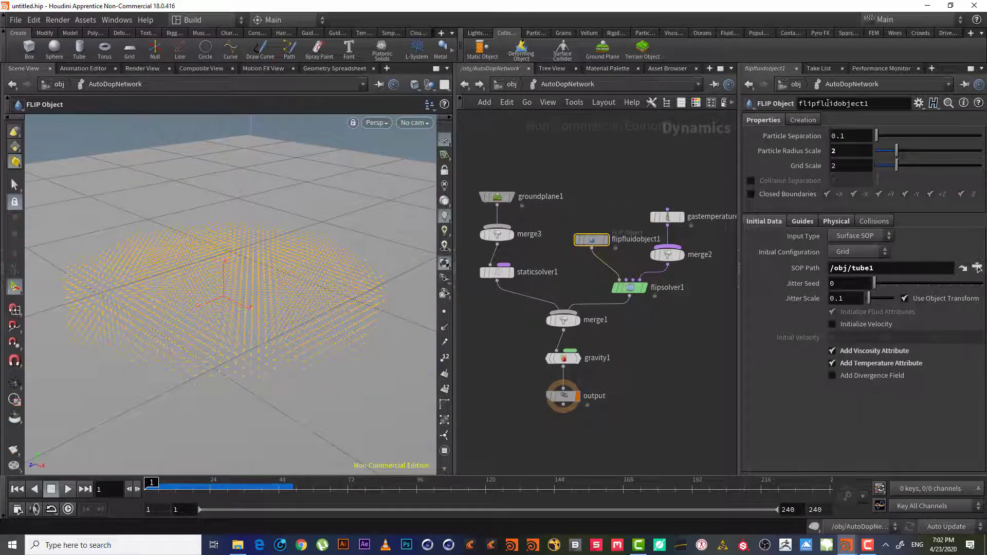
# Change flipfluidobject1's Particle Separation from 0.1 to 0.05
pyautogui.doubleClick(842, 134)
pyautogui.click(627, 173)
pyautogui.moveTo(842, 136); pyautogui.dragTo(856, 136)
pyautogui.press('Return')
pyautogui.press('Escape')
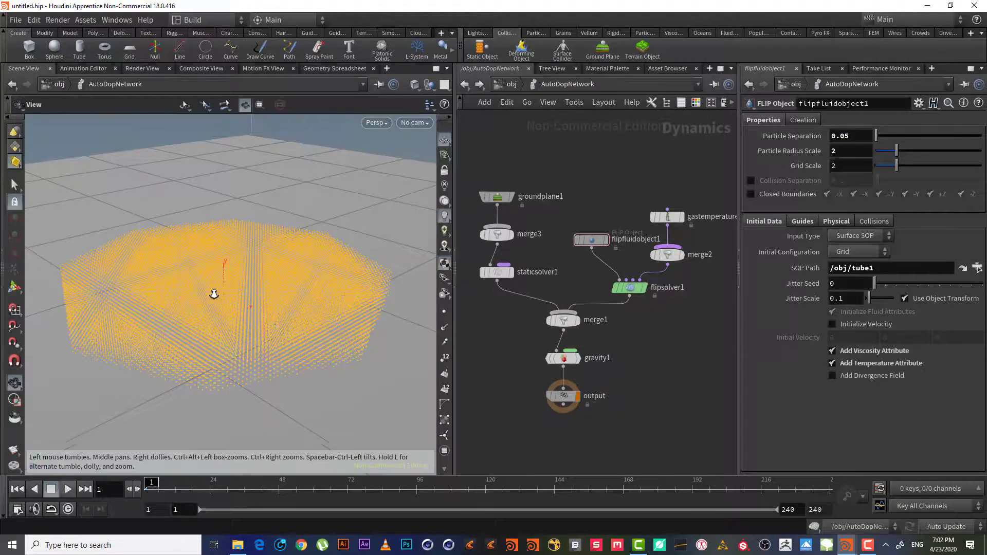
pyautogui.scroll(5, 258, 283)
pyautogui.scroll(-3, 255, 283)
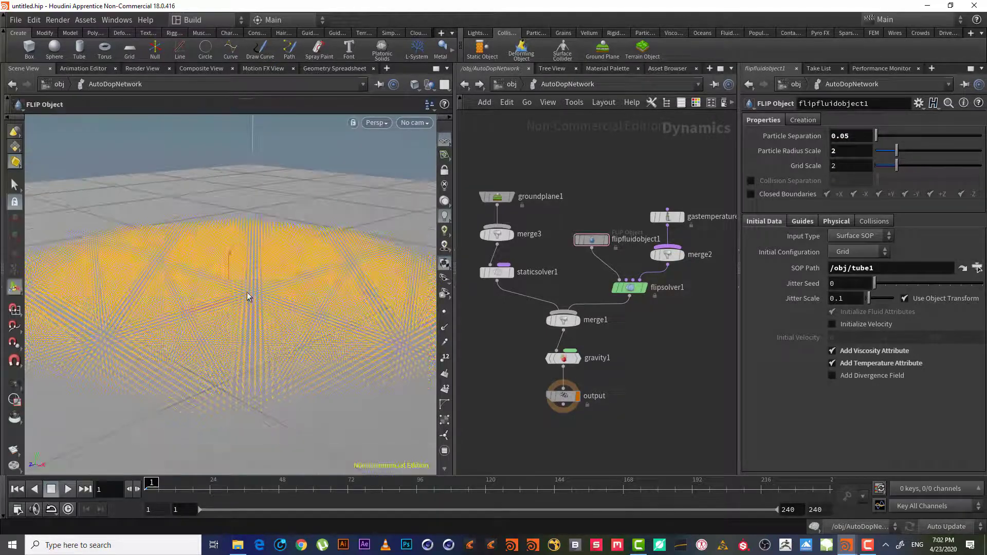
pyautogui.press('Return')
# Play the denser simulation, stop and rewind to frame 1, then go up to /obj
pyautogui.click(66, 489)
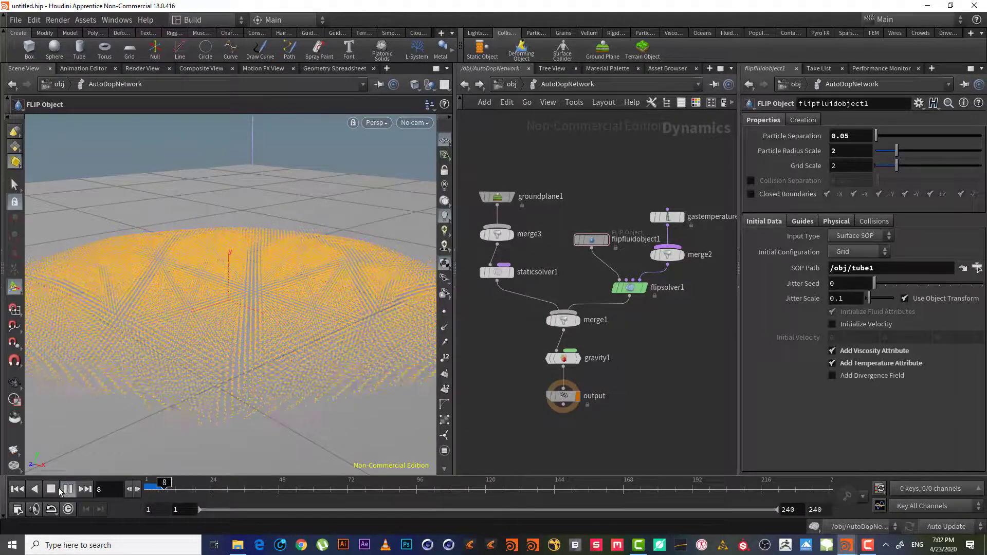
pyautogui.click(51, 489)
pyautogui.click(17, 489)
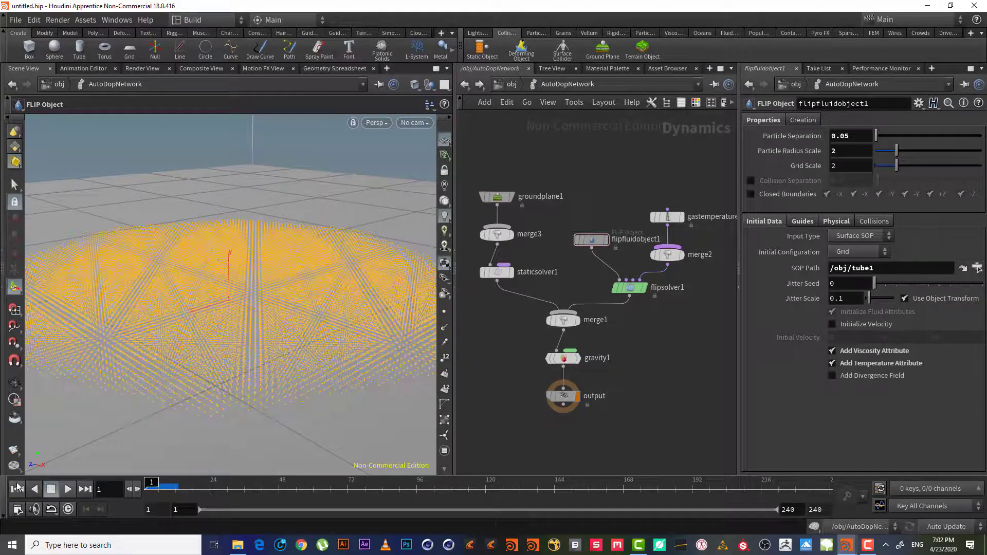
pyautogui.click(465, 84)
# Enter tube1_fluid and set the display flag on attribcopy2 to show the meshed surface
pyautogui.moveTo(647, 323); pyautogui.dragTo(553, 335, button='middle')
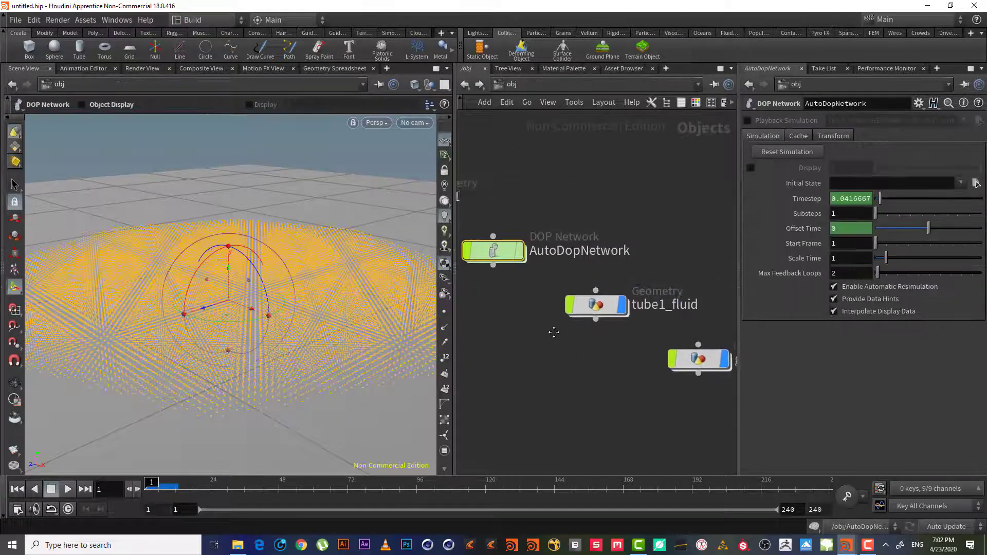
pyautogui.doubleClick(588, 309)
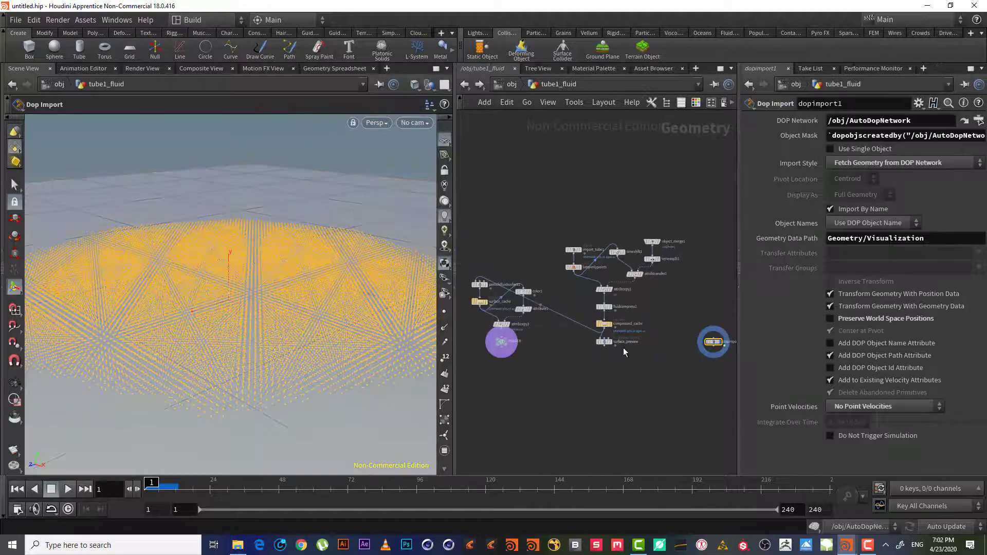
pyautogui.scroll(2, 477, 357)
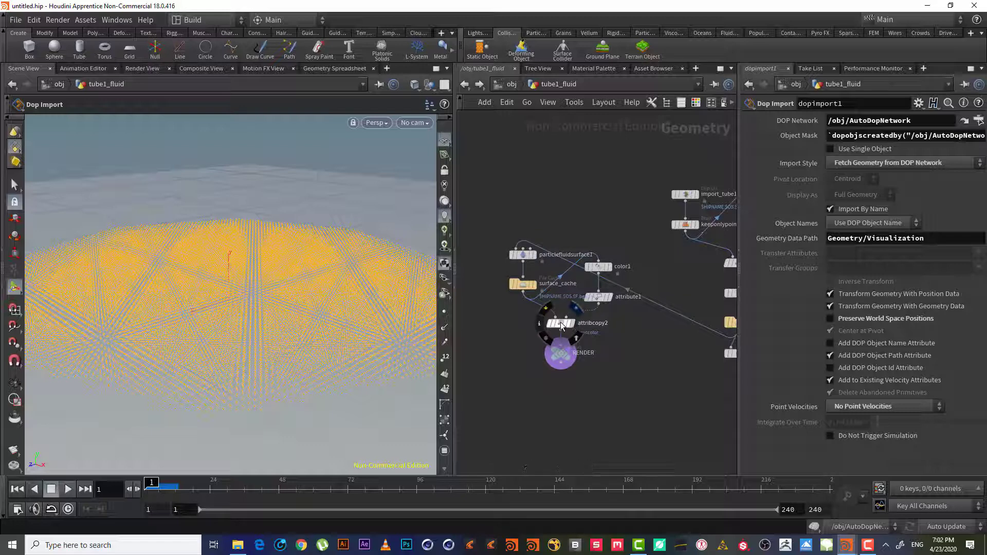
pyautogui.click(576, 311)
pyautogui.moveTo(249, 302); pyautogui.dragTo(209, 317, button='right')
pyautogui.moveTo(209, 318); pyautogui.dragTo(221, 340)
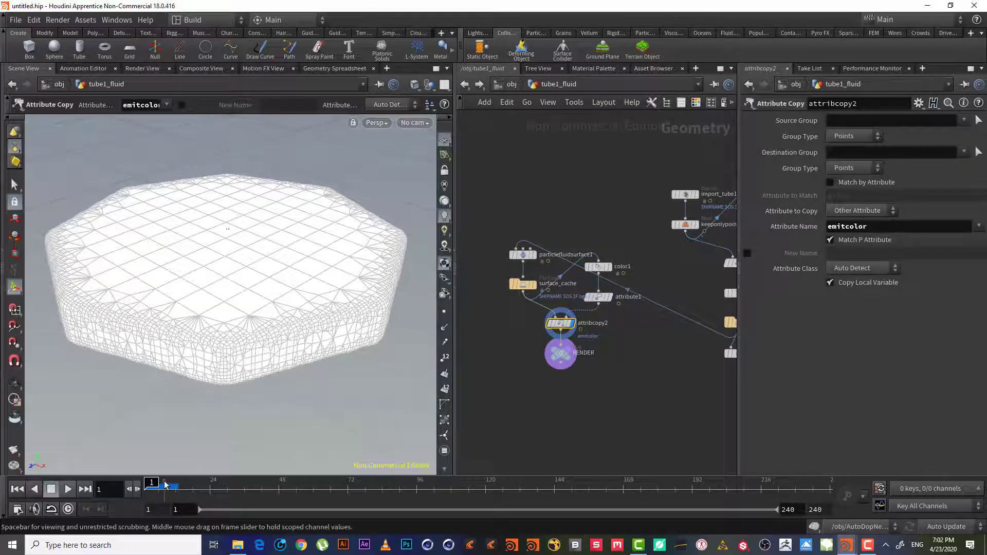
# Play and stop the mesh animation, then tumble the camera to a lower angle
pyautogui.click(68, 489)
pyautogui.click(52, 489)
pyautogui.press('Escape')
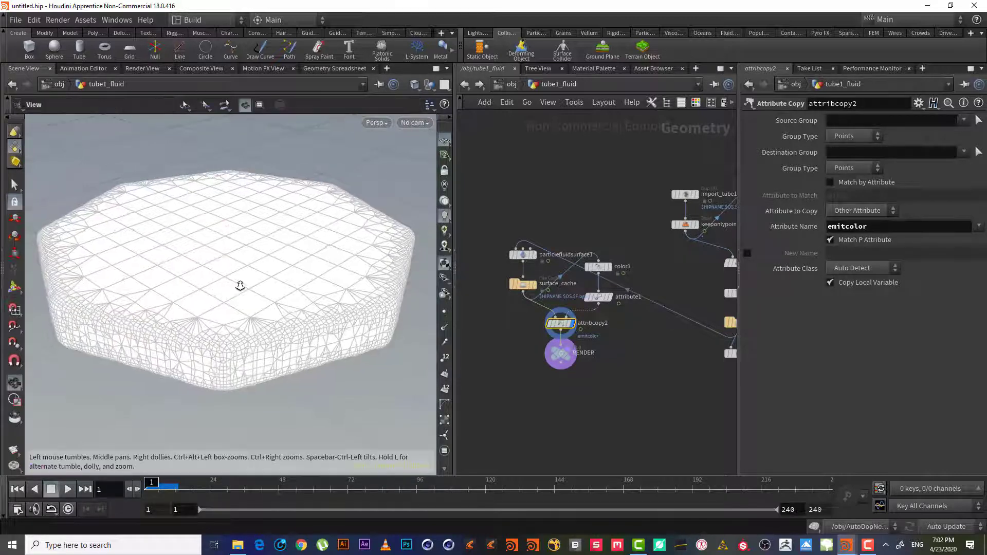
pyautogui.moveTo(238, 287); pyautogui.dragTo(242, 275)
pyautogui.press('Return')
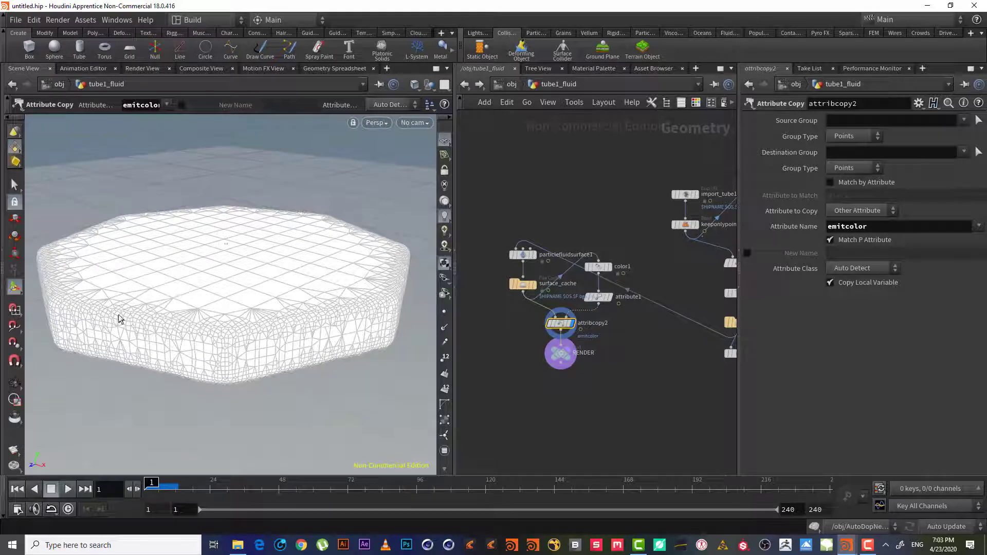
# Render a flipbook using Flipbook with New Settings and dismiss the console warning
pyautogui.rightClick(11, 447)
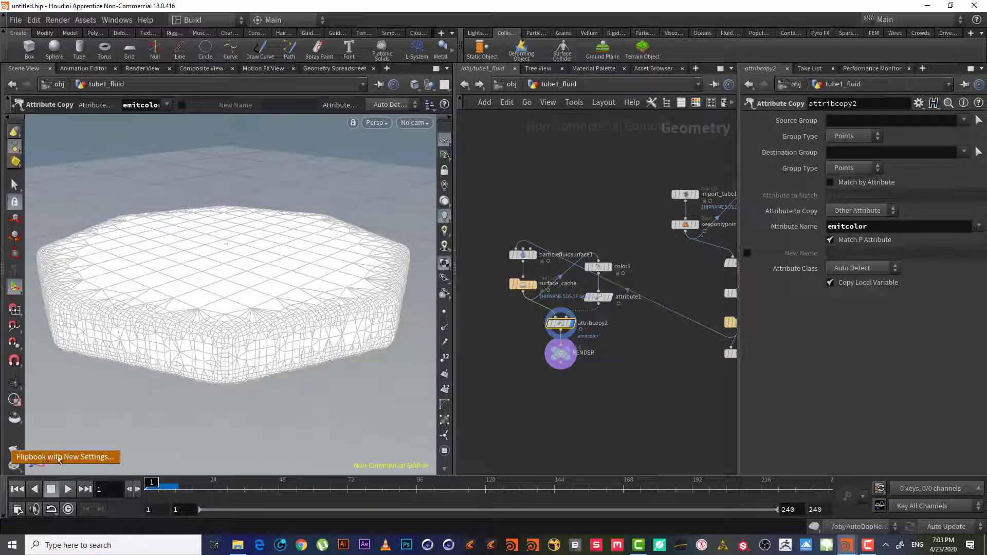
pyautogui.click(55, 458)
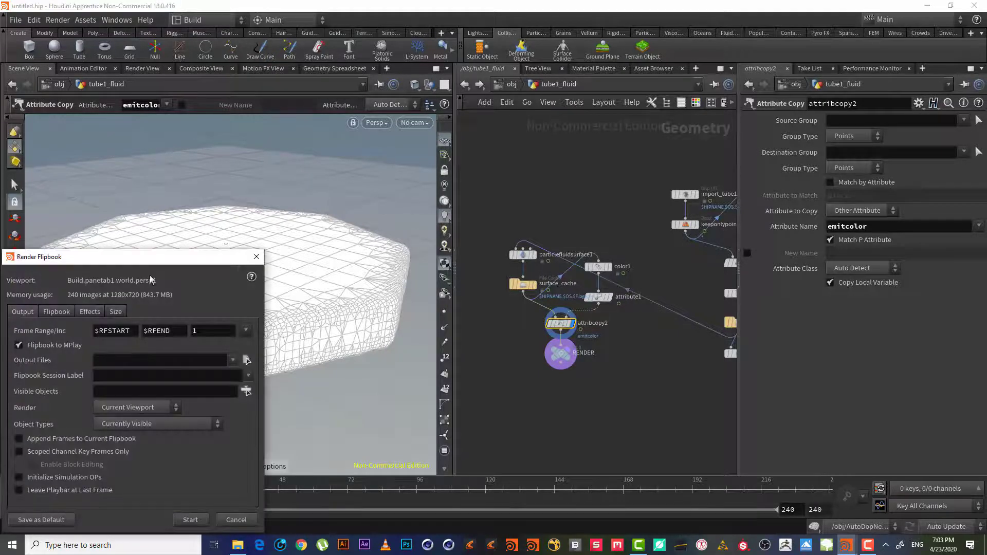
pyautogui.moveTo(162, 264); pyautogui.dragTo(238, 158)
pyautogui.click(265, 415)
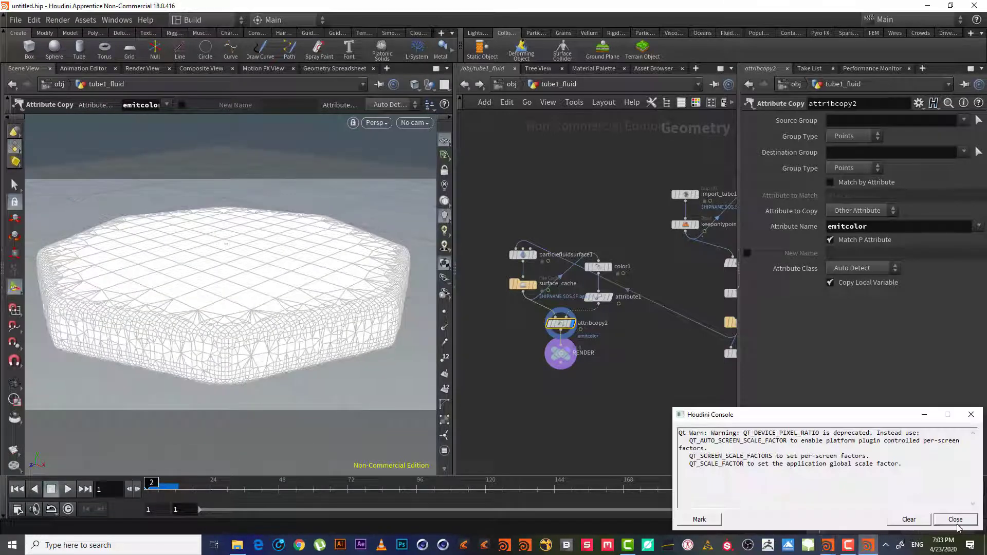
pyautogui.click(957, 521)
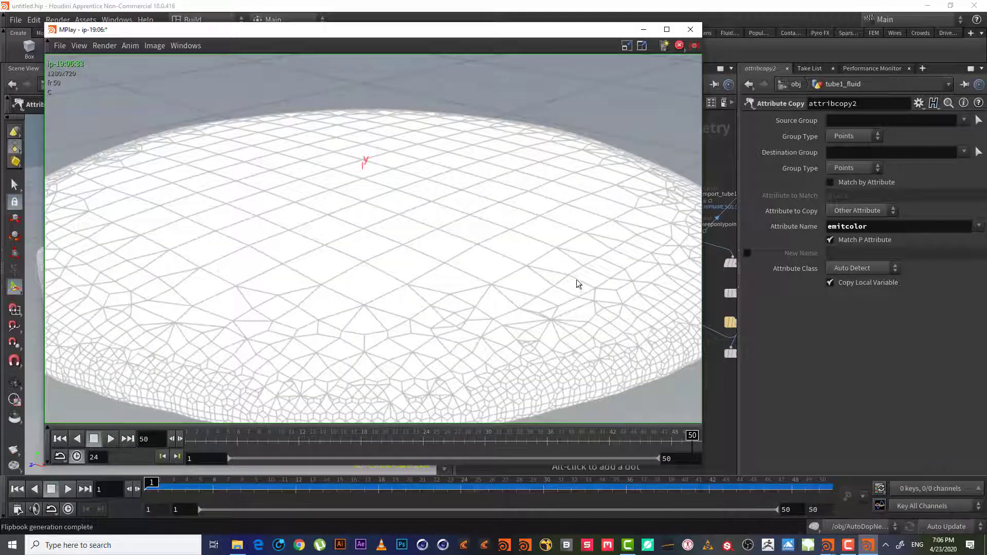
# Rewind the MPlay flipbook to frame 1 and play it back
pyautogui.moveTo(589, 444); pyautogui.dragTo(192, 441)
pyautogui.moveTo(213, 32); pyautogui.dragTo(548, 46)
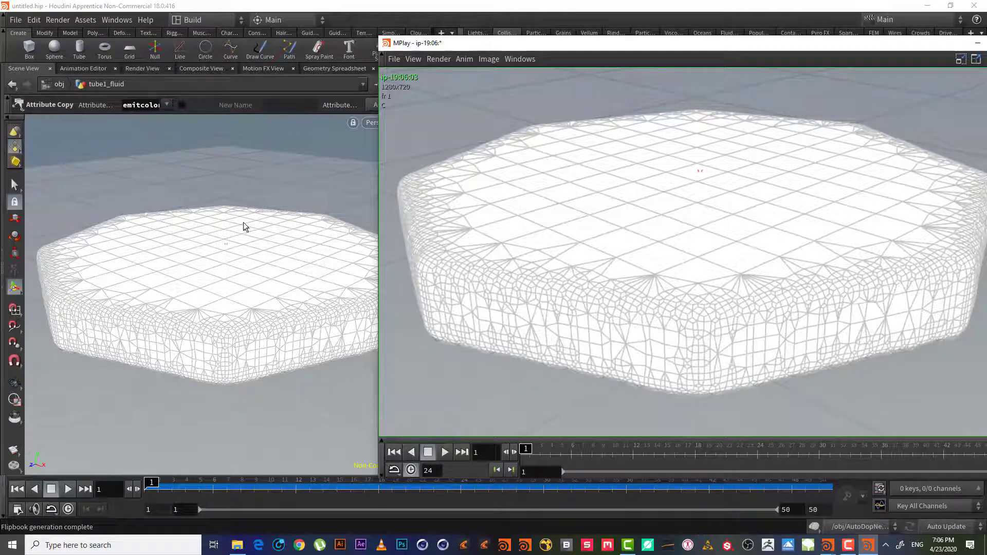
pyautogui.moveTo(477, 45); pyautogui.dragTo(242, 15)
pyautogui.click(210, 423)
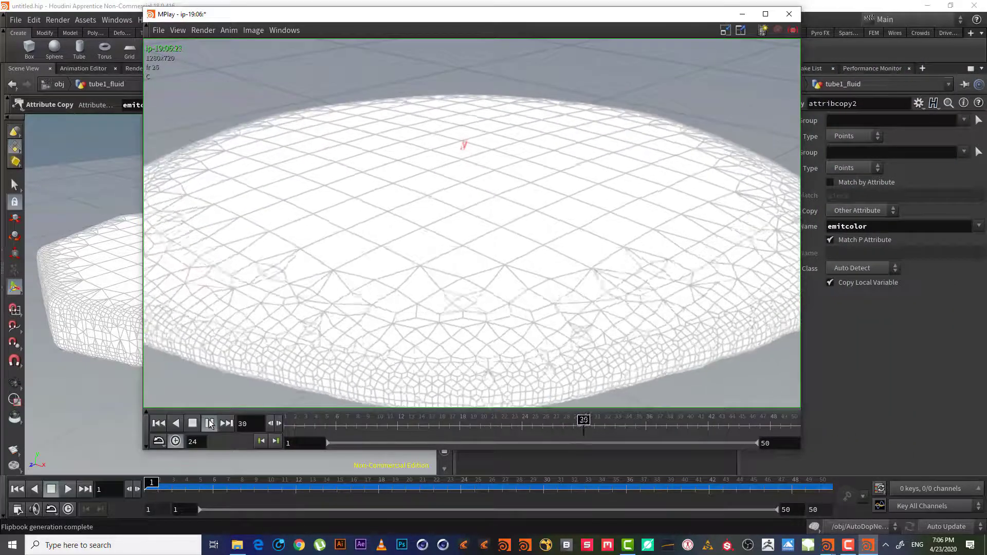
pyautogui.click(209, 422)
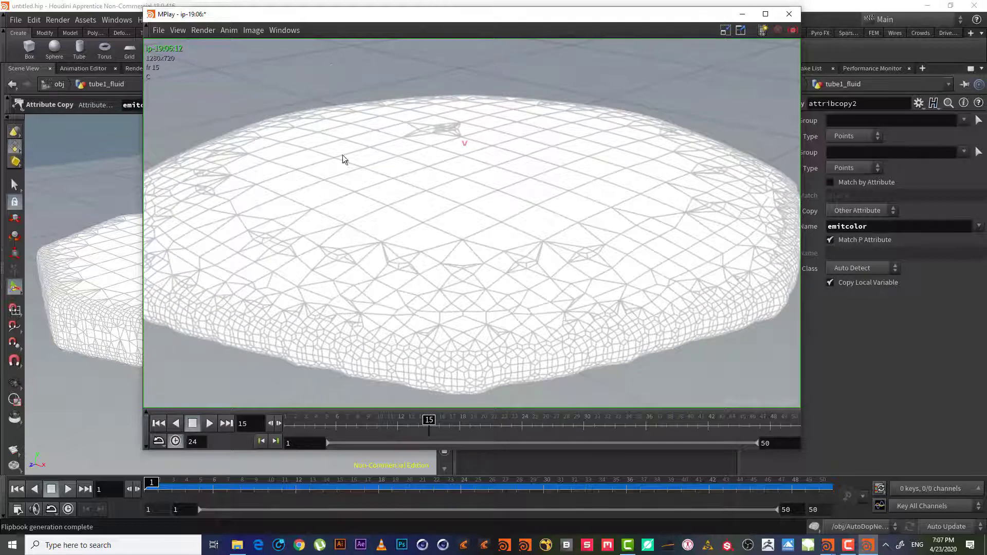
# Open MPlay's Sequence List and place it over the viewer's lower right
pyautogui.click(284, 30)
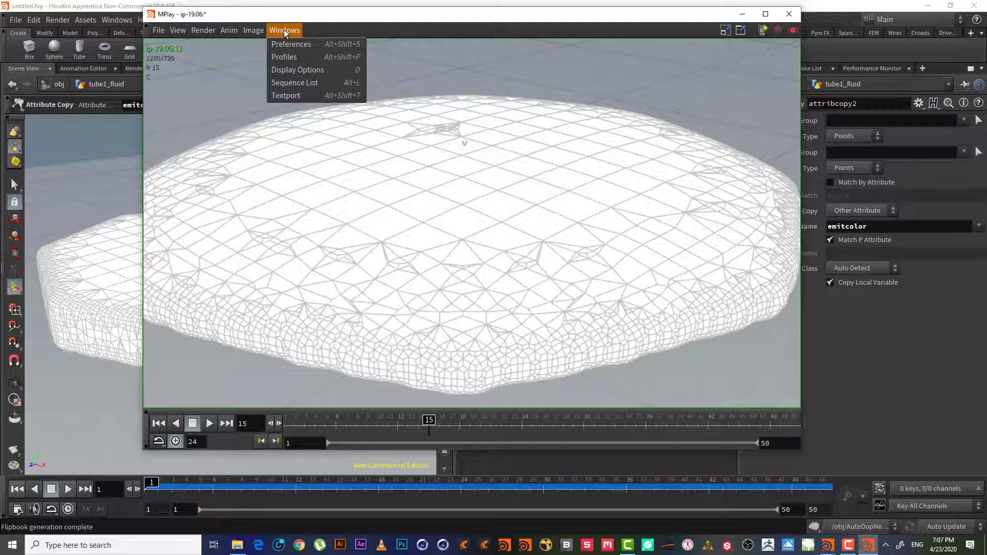
pyautogui.click(303, 81)
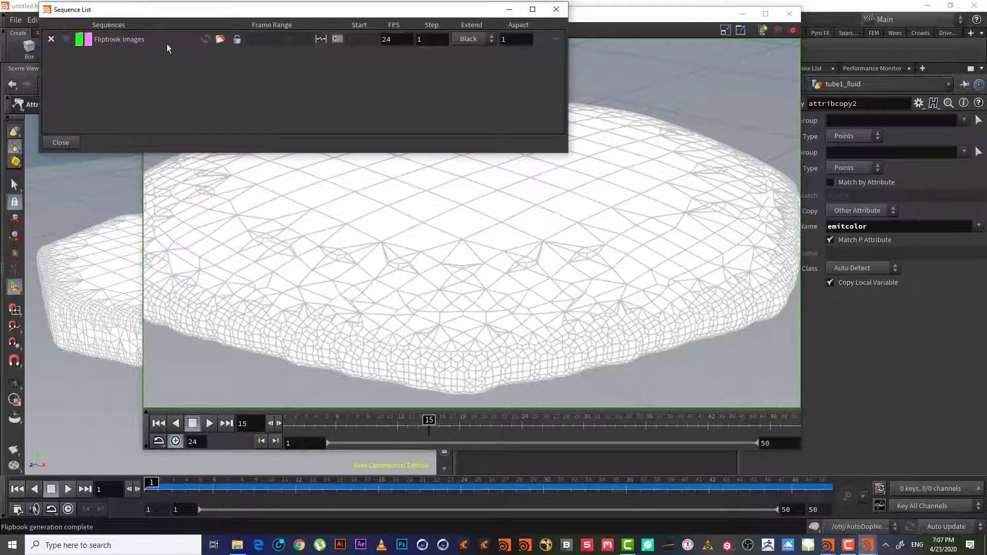
pyautogui.moveTo(222, 11); pyautogui.dragTo(682, 251)
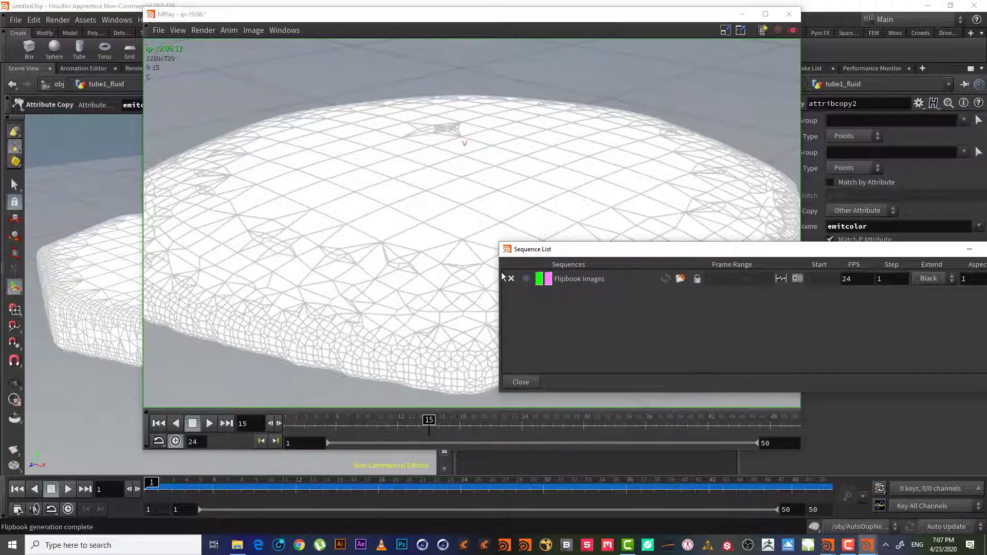
# Start a new MPlay sequence for the next flipbook
pyautogui.click(233, 32)
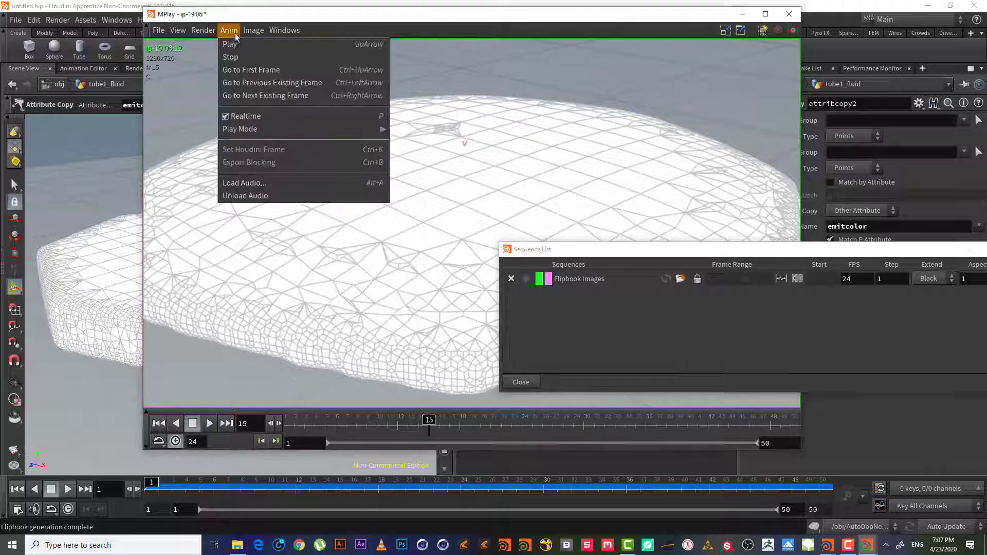
pyautogui.moveTo(210, 33)
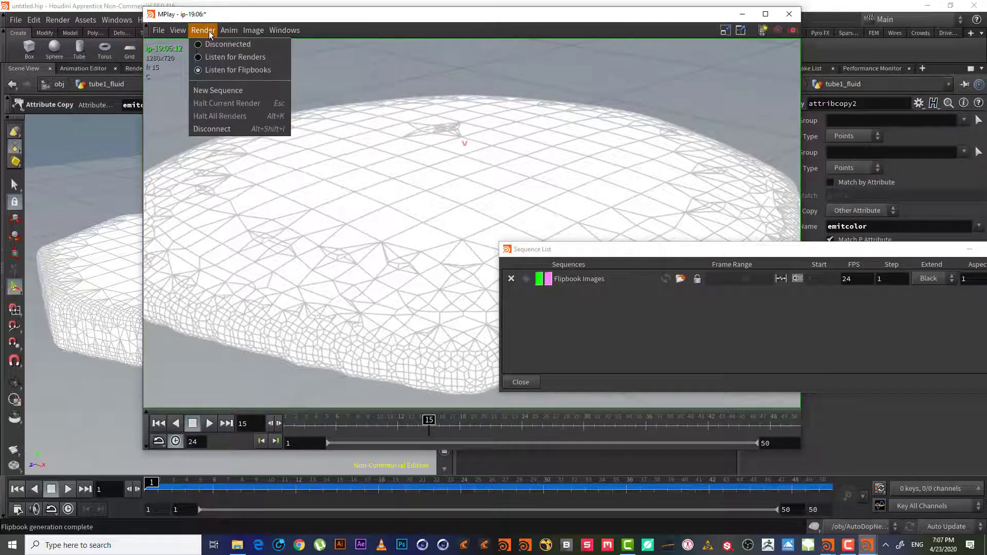
pyautogui.click(214, 88)
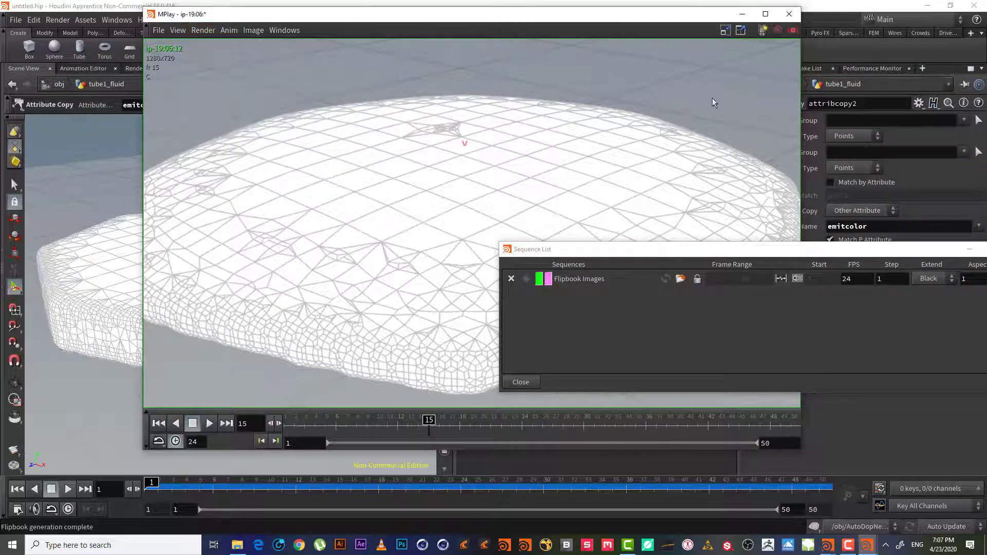
# Leave MPlay and dive from /obj into AutoDopNetwork to reach the FLIP object
pyautogui.click(742, 13)
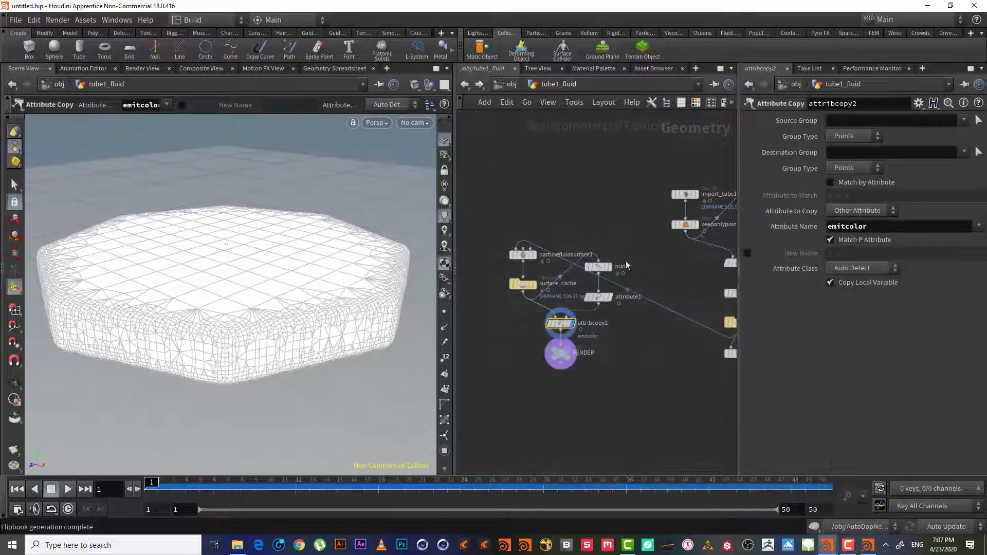
pyautogui.click(508, 87)
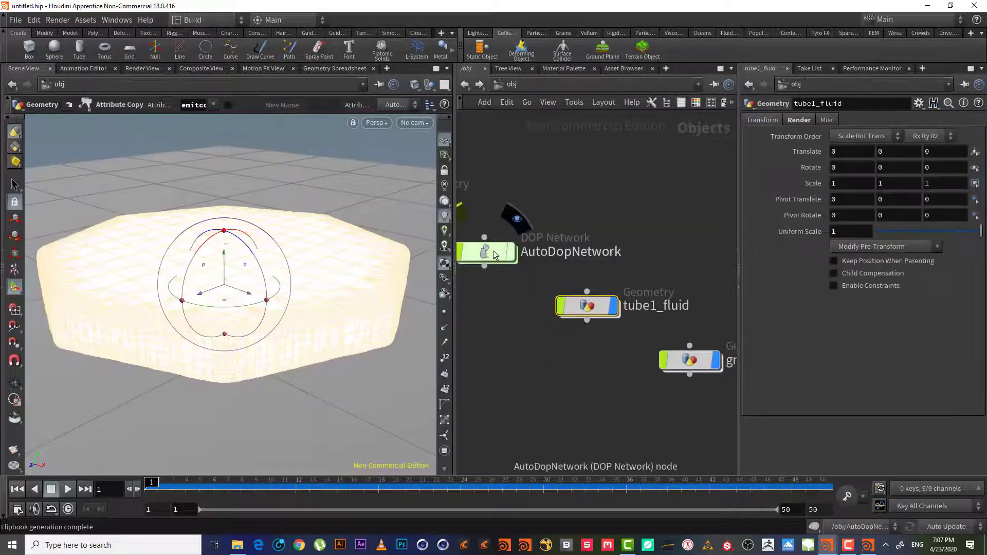
pyautogui.moveTo(564, 210); pyautogui.dragTo(594, 210, button='middle')
pyautogui.scroll(-3, 594, 210)
pyautogui.doubleClick(568, 233)
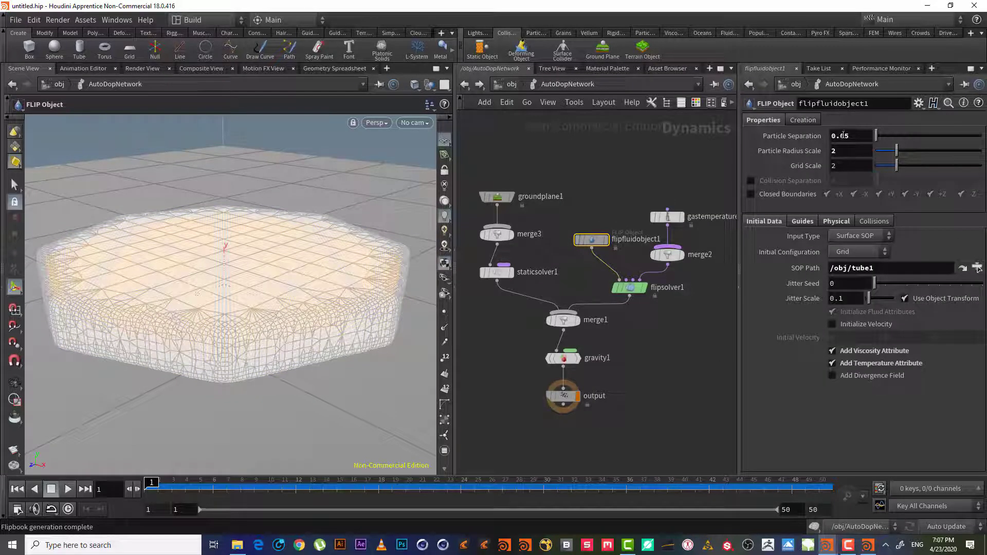
# Change Particle Separation from 0.01 to 0.1, then enter the tube1_fluid geometry network
pyautogui.moveTo(844, 134); pyautogui.dragTo(872, 136)
pyautogui.press('Return')
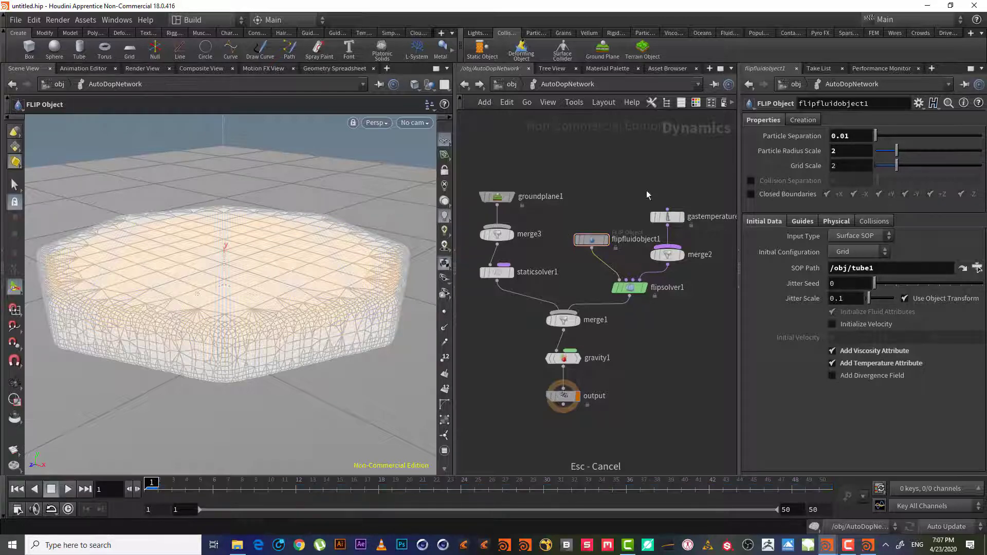
pyautogui.moveTo(846, 138); pyautogui.dragTo(831, 132)
pyautogui.doubleClick(842, 136)
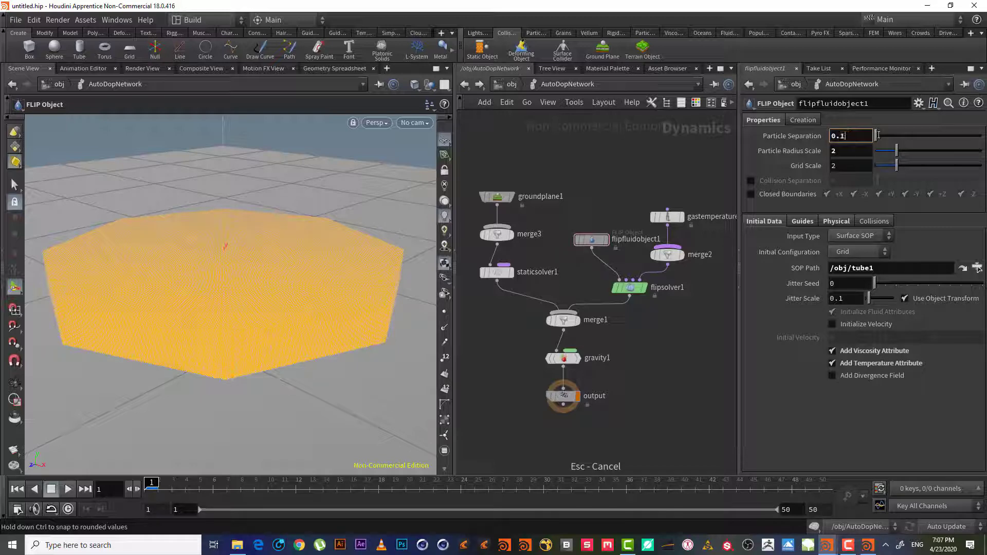
pyautogui.write('1')
pyautogui.press('Return')
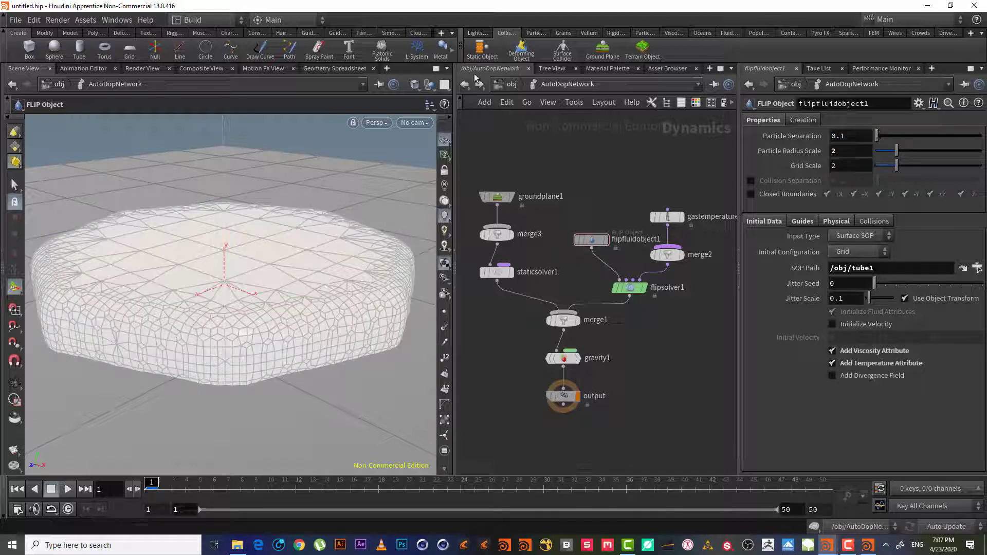
pyautogui.click(469, 89)
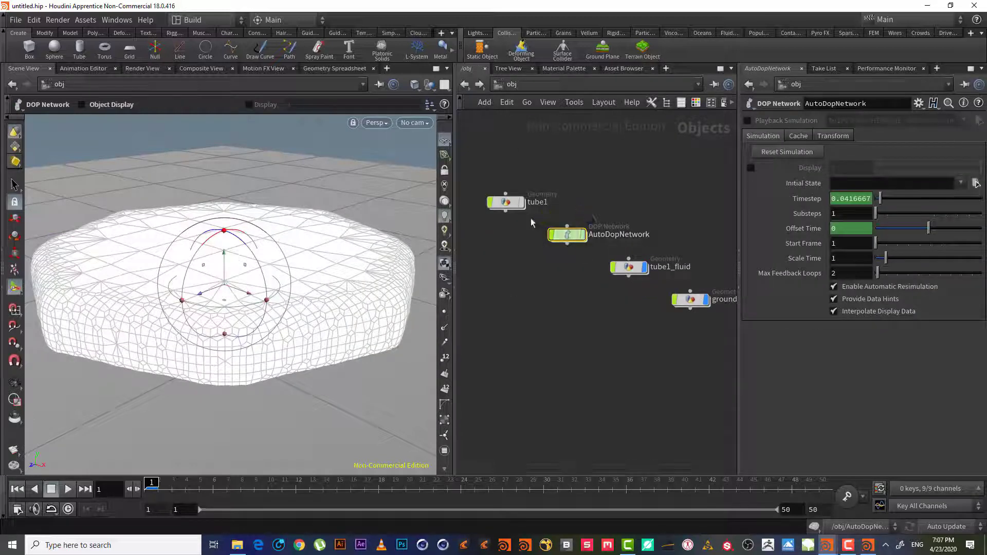
pyautogui.doubleClick(629, 271)
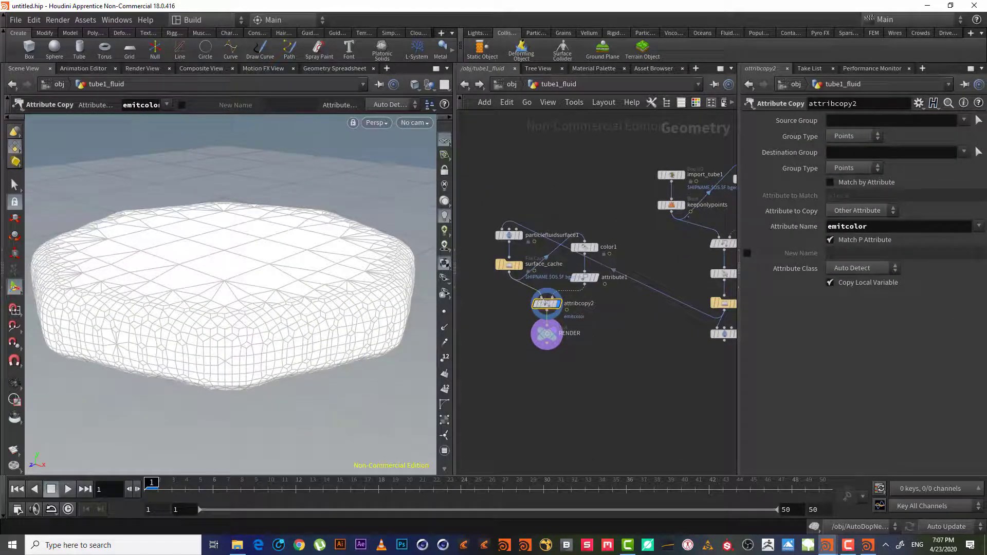
# Render a second 50-frame flipbook via Flipbook with New Settings and bring MPlay forward
pyautogui.rightClick(15, 449)
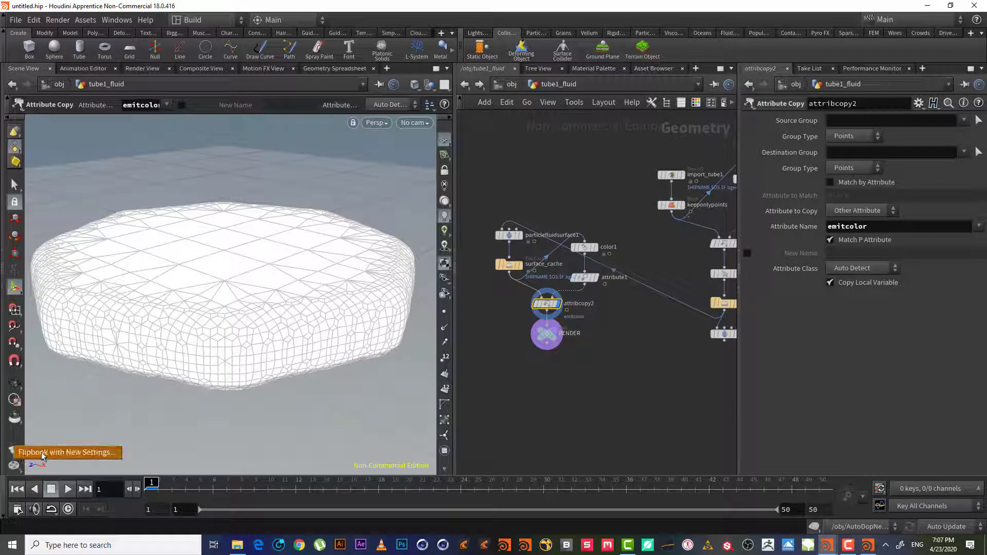
pyautogui.click(43, 455)
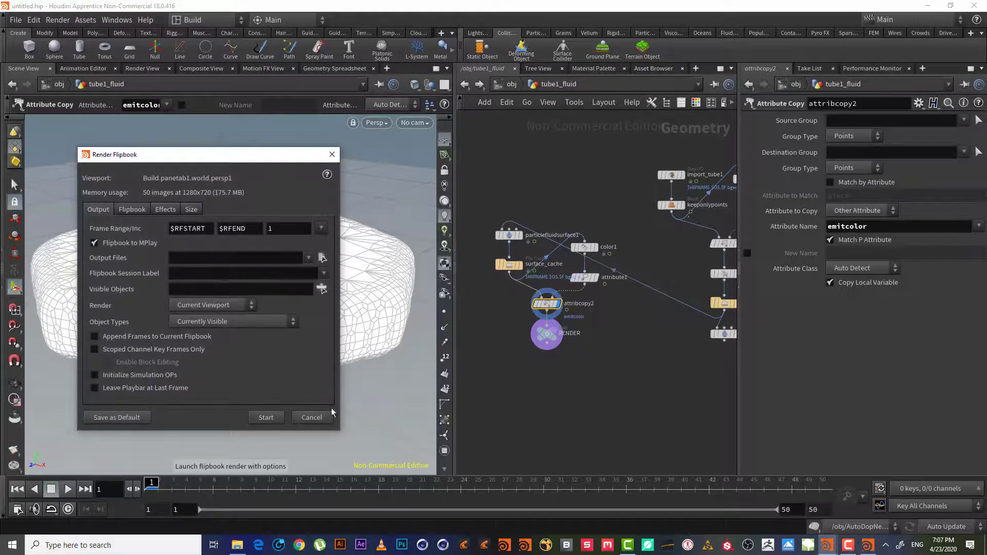
pyautogui.click(266, 417)
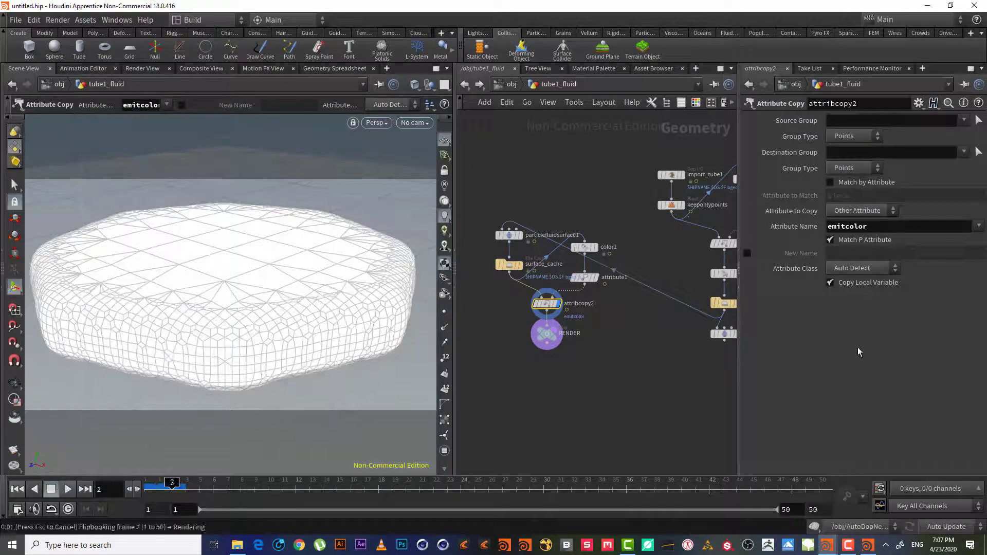
pyautogui.click(868, 546)
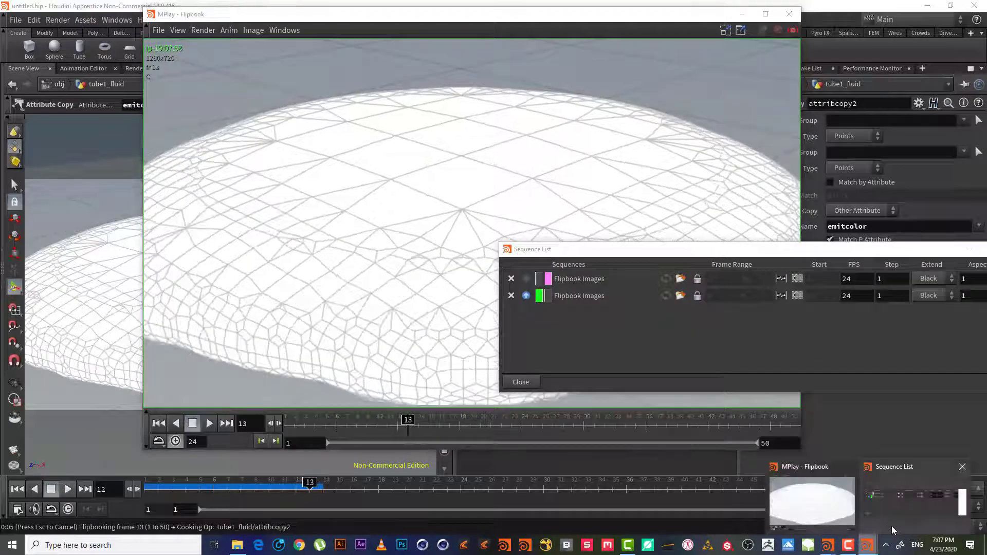
pyautogui.click(849, 547)
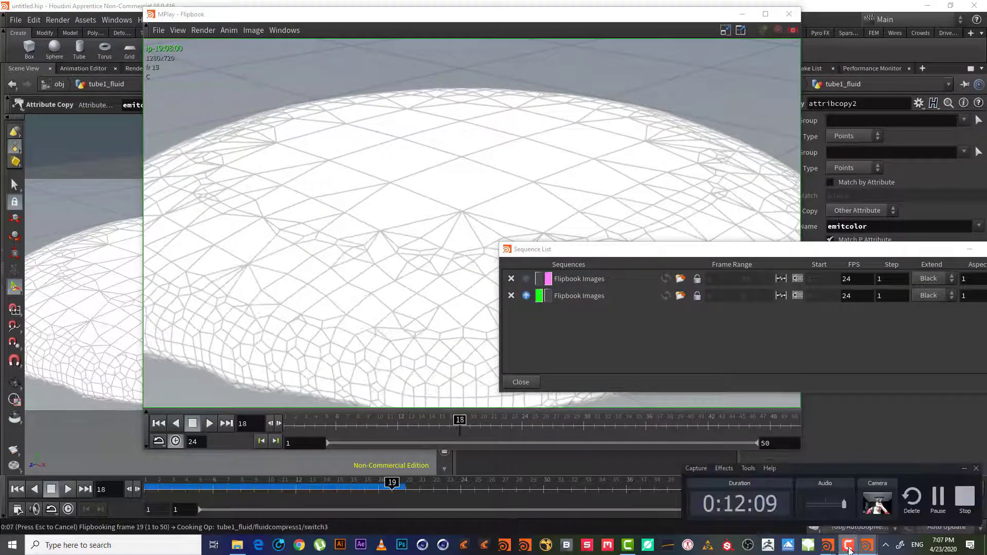
# Arrange the Sequence List and MPlay window, and show the earlier flipbook sequence
pyautogui.click(938, 502)
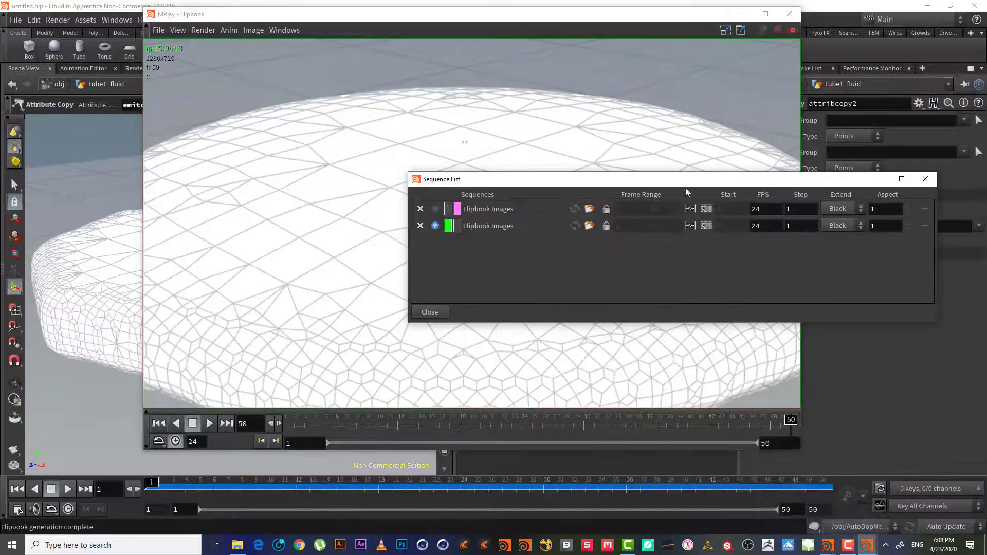
pyautogui.moveTo(633, 184); pyautogui.dragTo(748, 181)
pyautogui.scroll(-3, 423, 253)
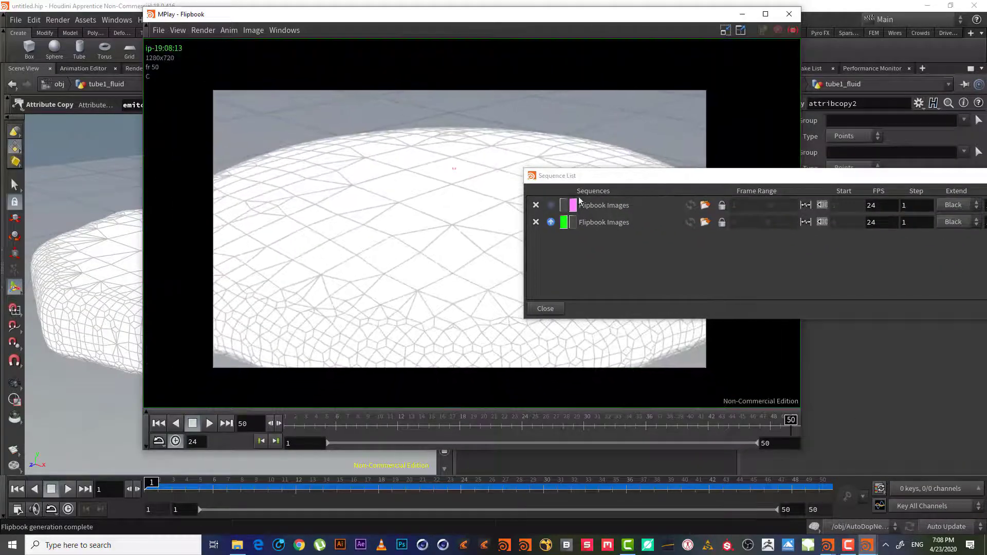
pyautogui.click(585, 207)
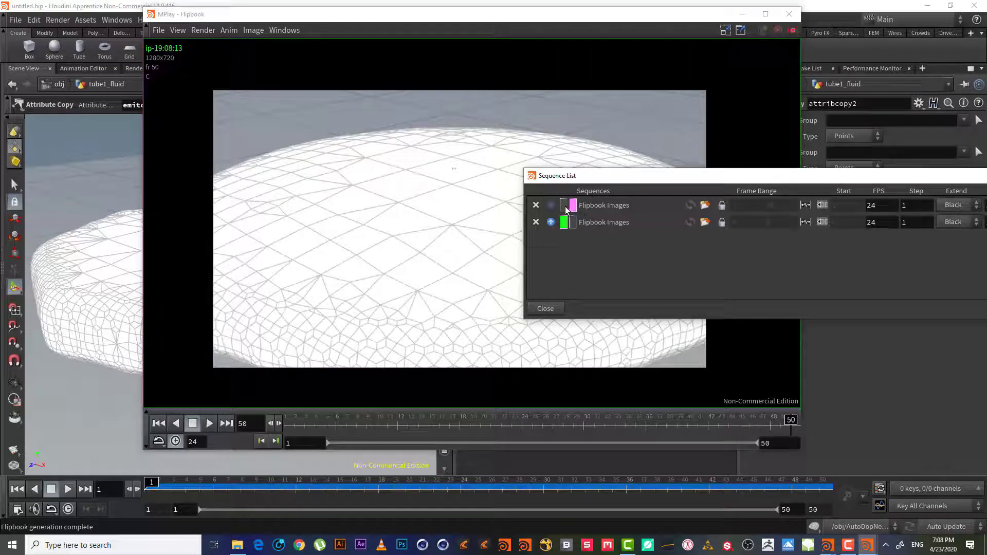
pyautogui.click(565, 208)
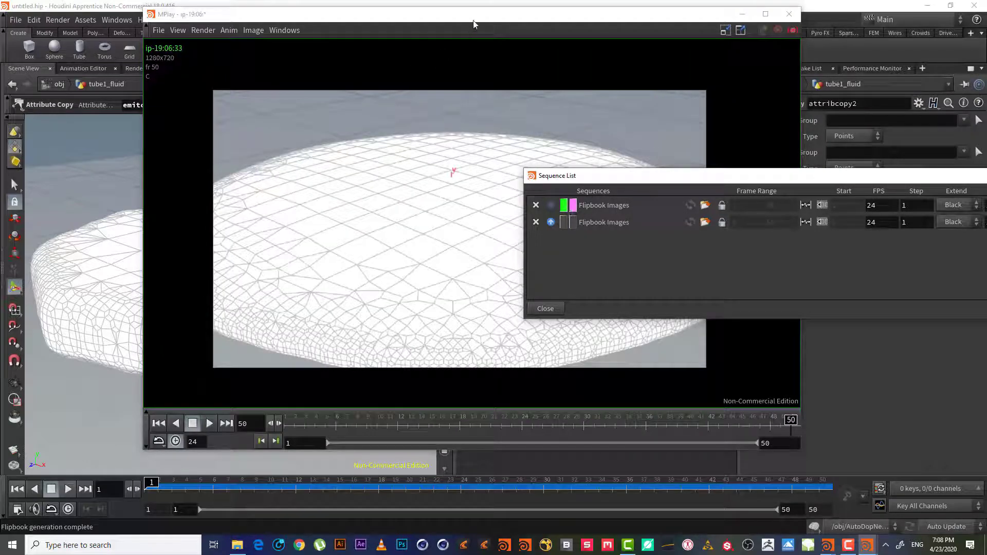
pyautogui.moveTo(476, 22); pyautogui.dragTo(364, 23)
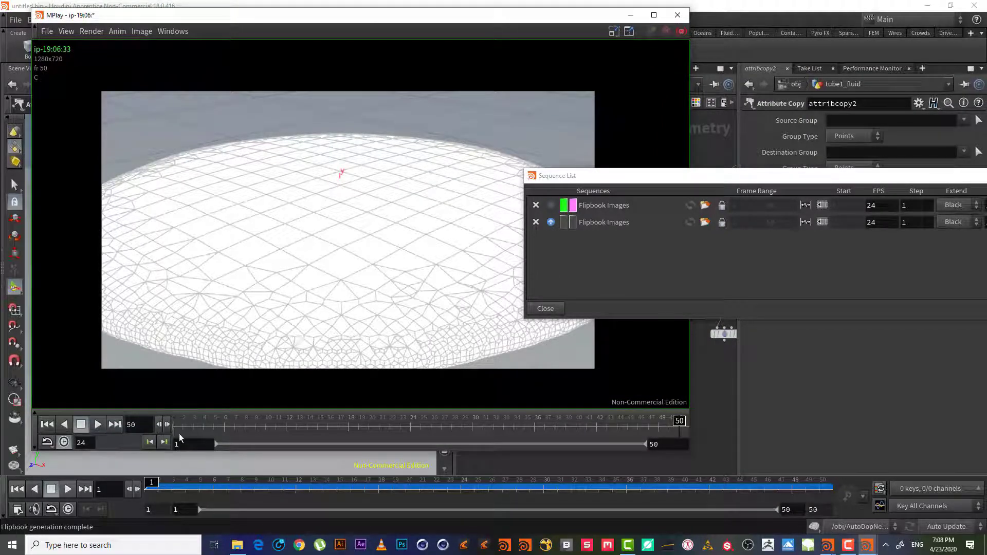
# Toggle between the earlier and newer flipbooks while scrubbing frames 14, 19 and 7
pyautogui.moveTo(180, 424); pyautogui.dragTo(309, 424)
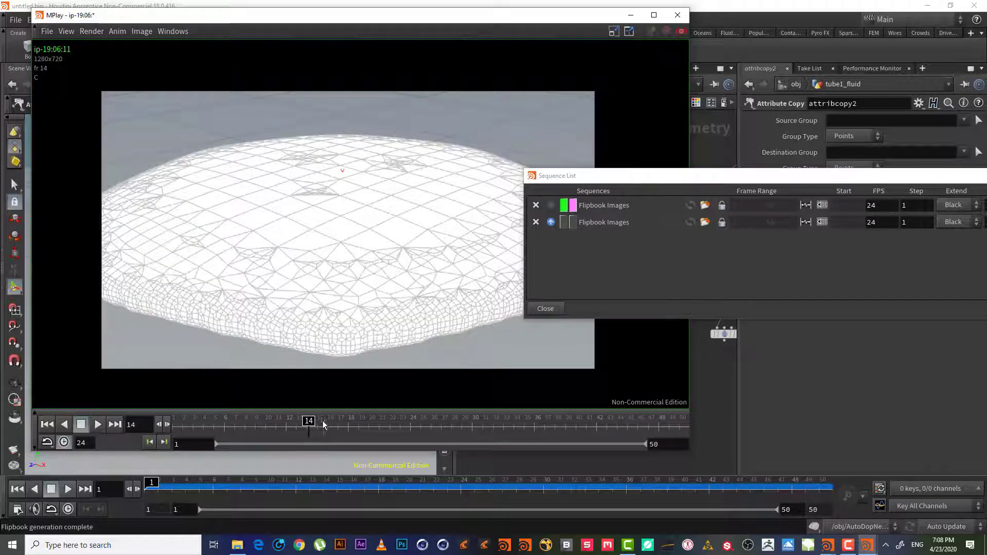
pyautogui.moveTo(323, 421); pyautogui.dragTo(354, 423)
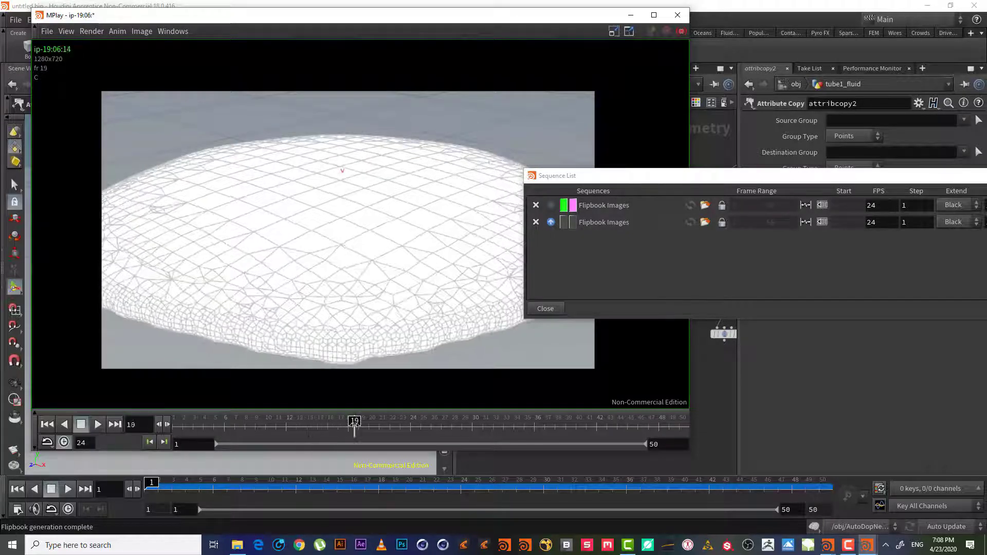
pyautogui.click(565, 222)
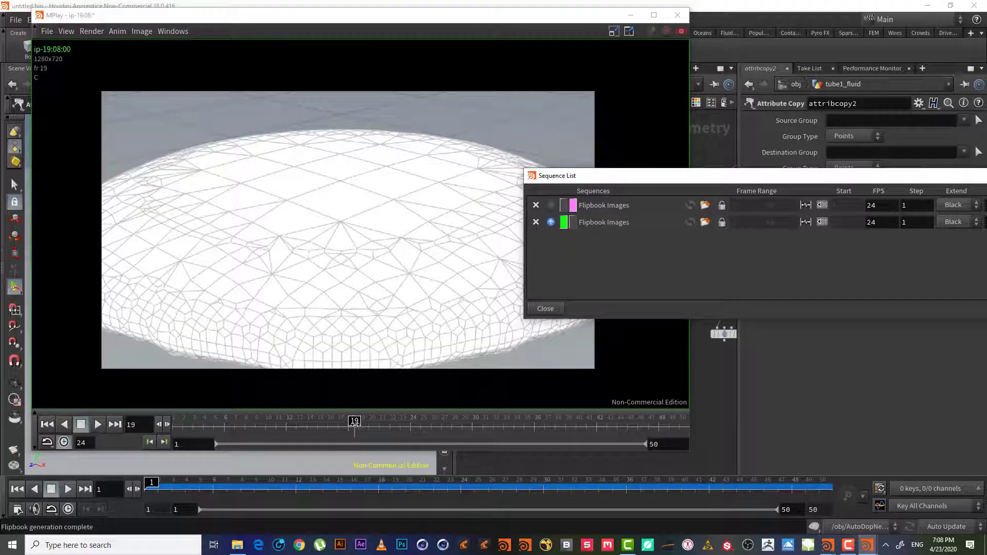
pyautogui.moveTo(354, 422); pyautogui.dragTo(231, 423)
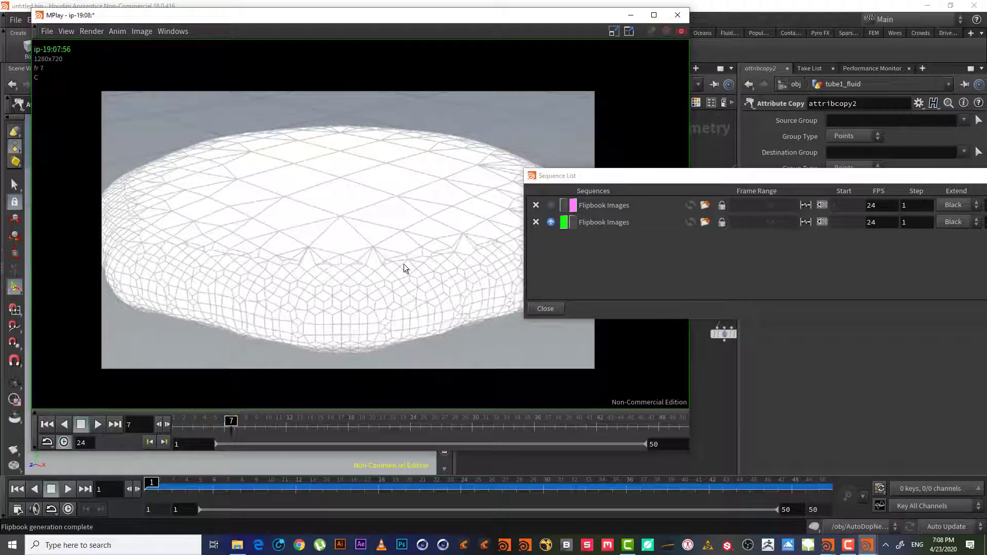
pyautogui.click(567, 206)
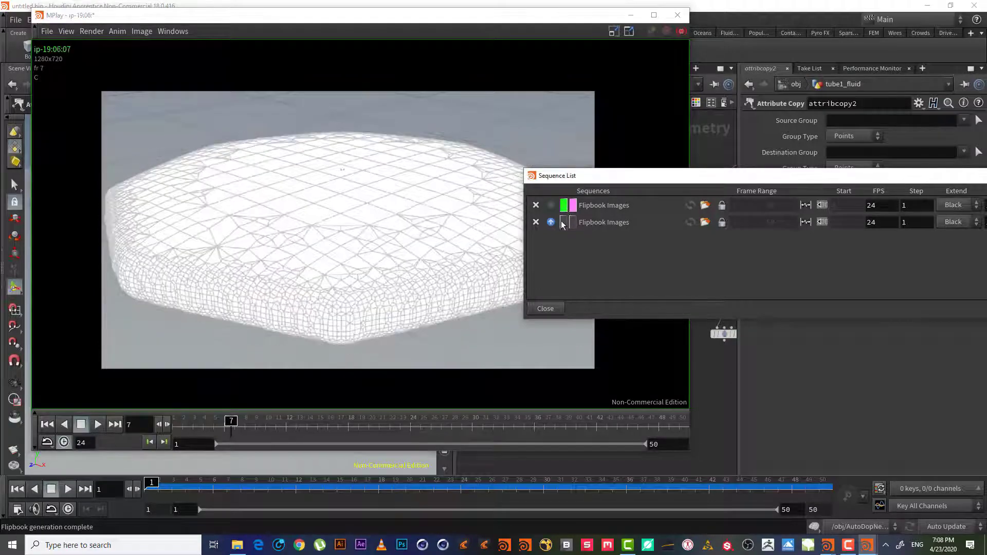
pyautogui.click(563, 223)
pyautogui.click(562, 210)
pyautogui.click(563, 225)
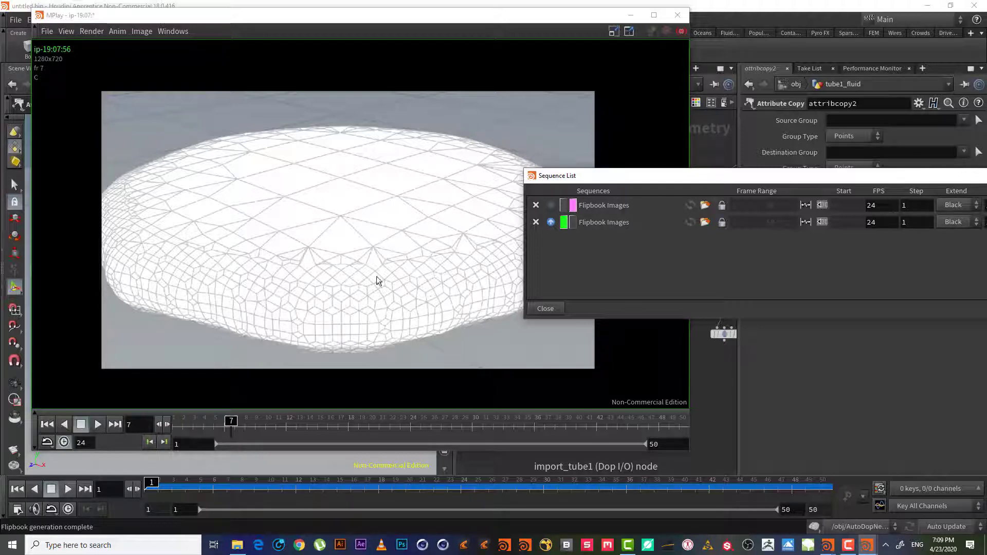
# Close the Sequence List and dismiss the Houdini warning console
pyautogui.moveTo(643, 180); pyautogui.dragTo(311, 171)
pyautogui.click(600, 168)
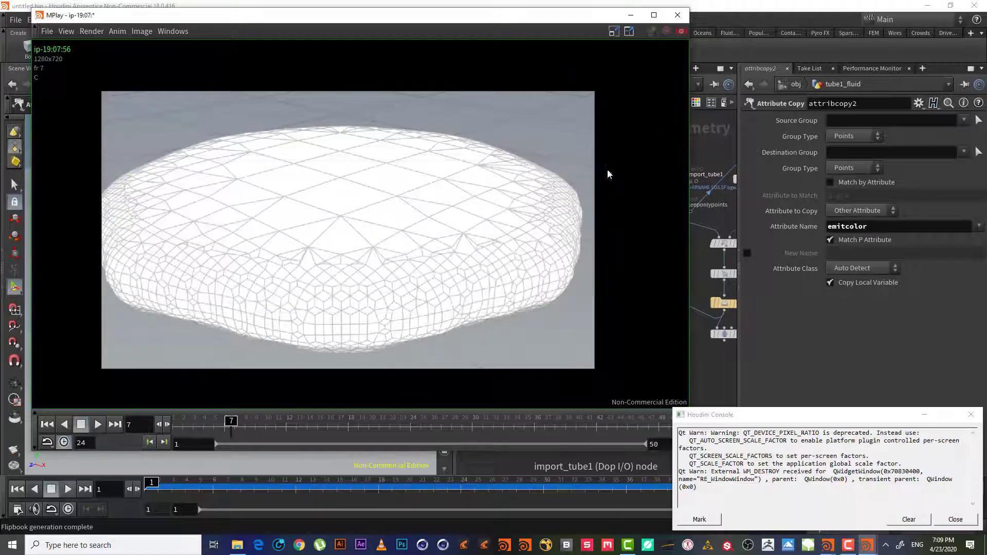
pyautogui.click(956, 519)
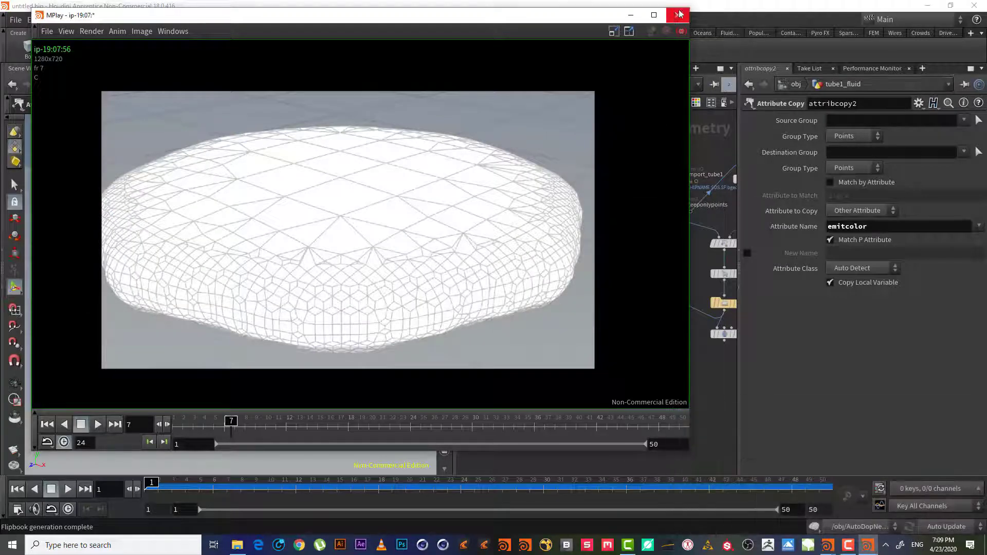
# Close MPlay and return to /obj, viewing the meshed lava slab at frame 1
pyautogui.click(678, 14)
pyautogui.click(510, 88)
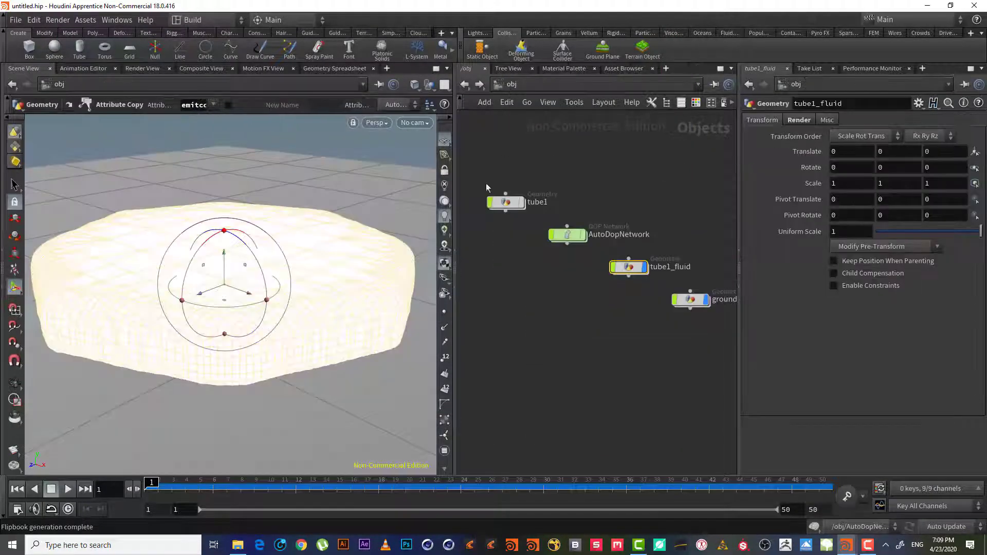
pyautogui.keyDown('alt'); pyautogui.moveTo(218, 258); pyautogui.dragTo(221, 270); pyautogui.keyUp('alt')
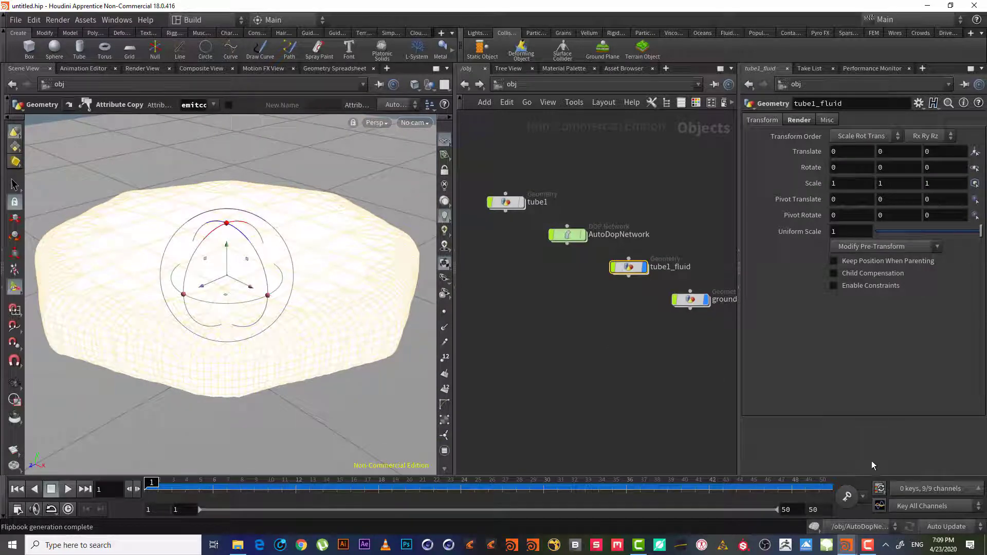
pyautogui.click(869, 546)
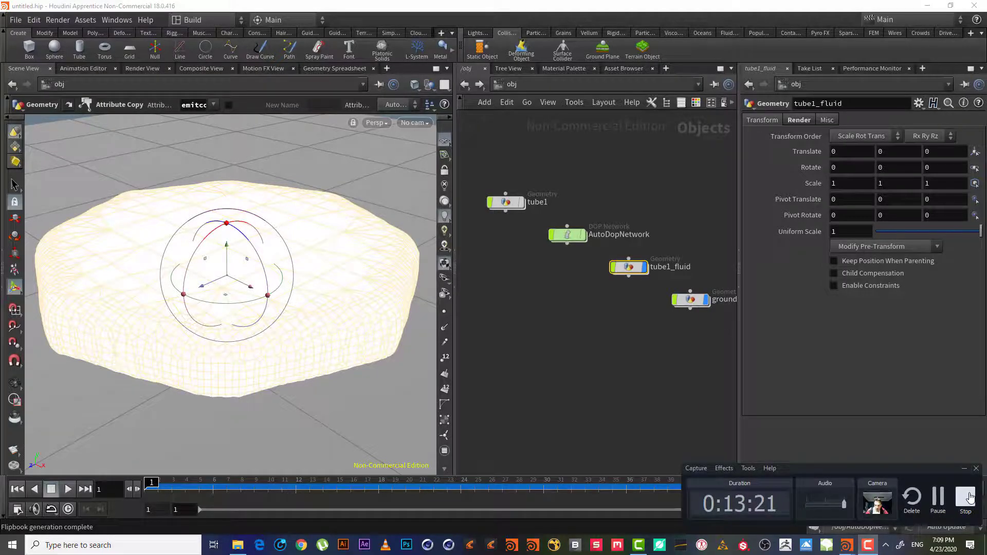